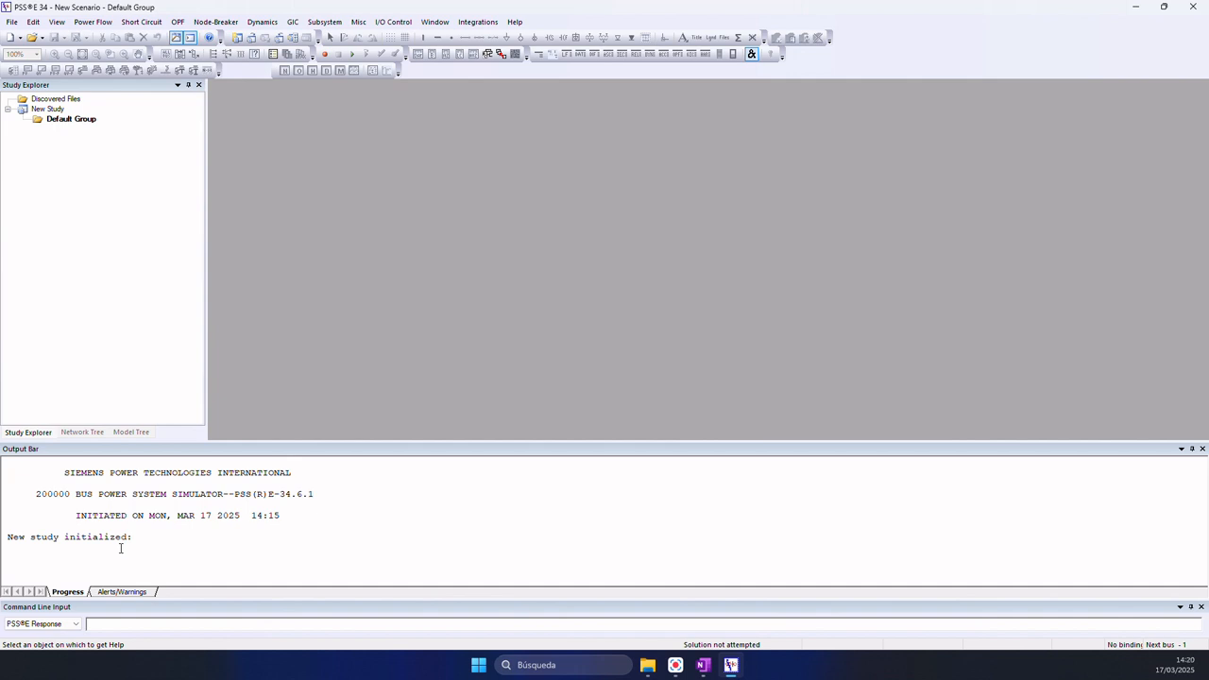
Open the saved case kundur_two_area_v34 (SAV file) from the P3_Kundur\CASE folder.
click(31, 37)
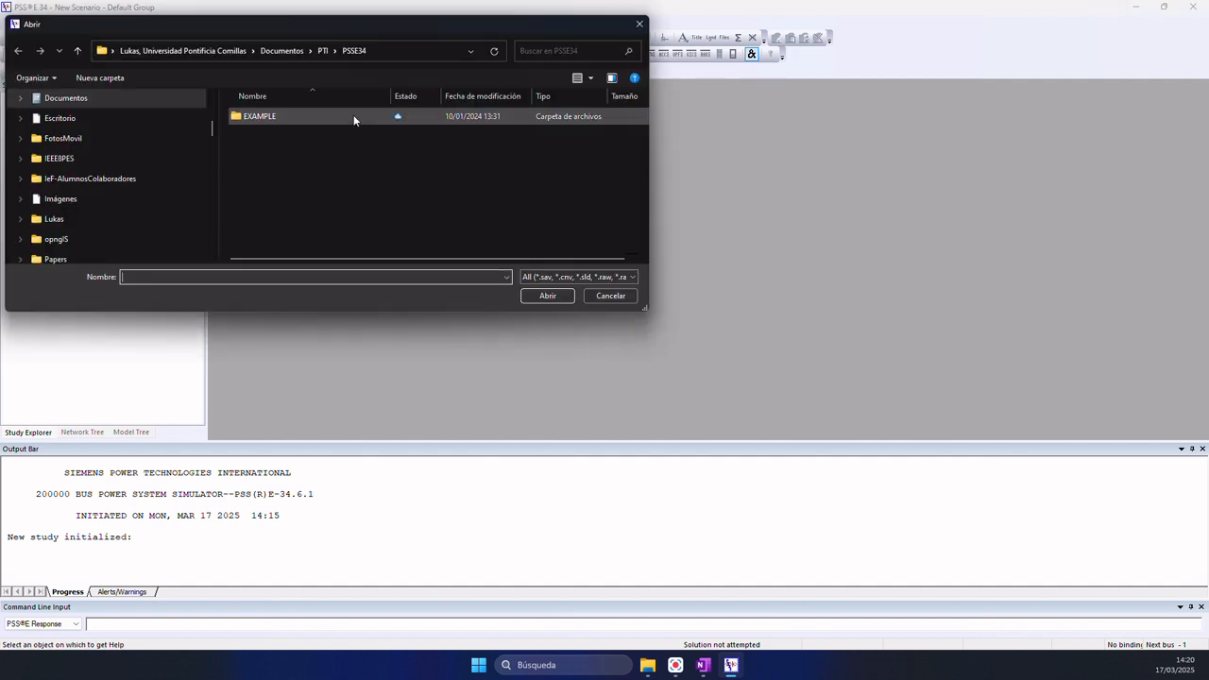
click(383, 49)
key(ctrl+v)
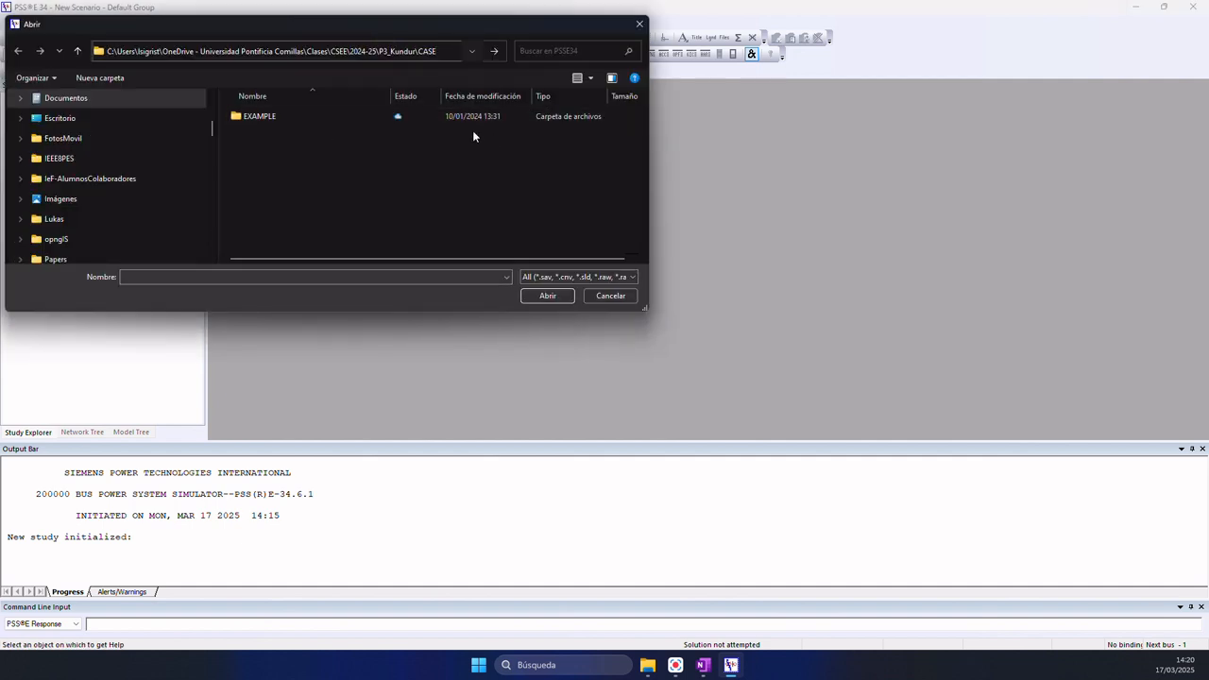
key(Return)
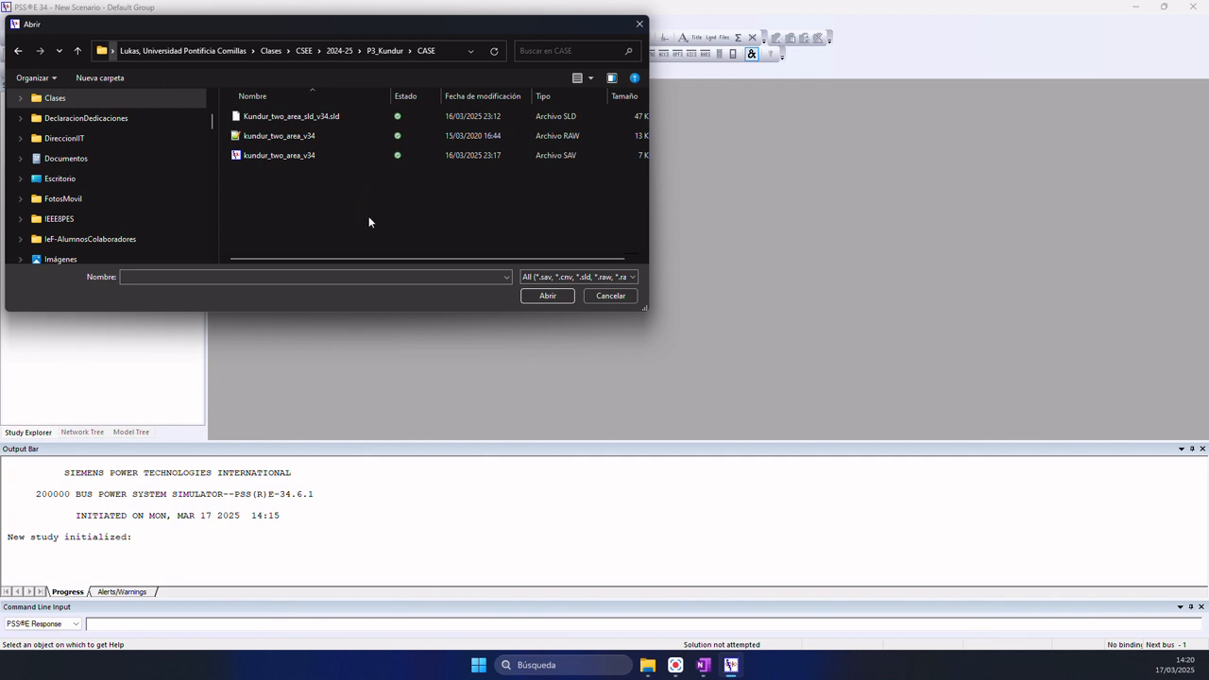
double_click(278, 156)
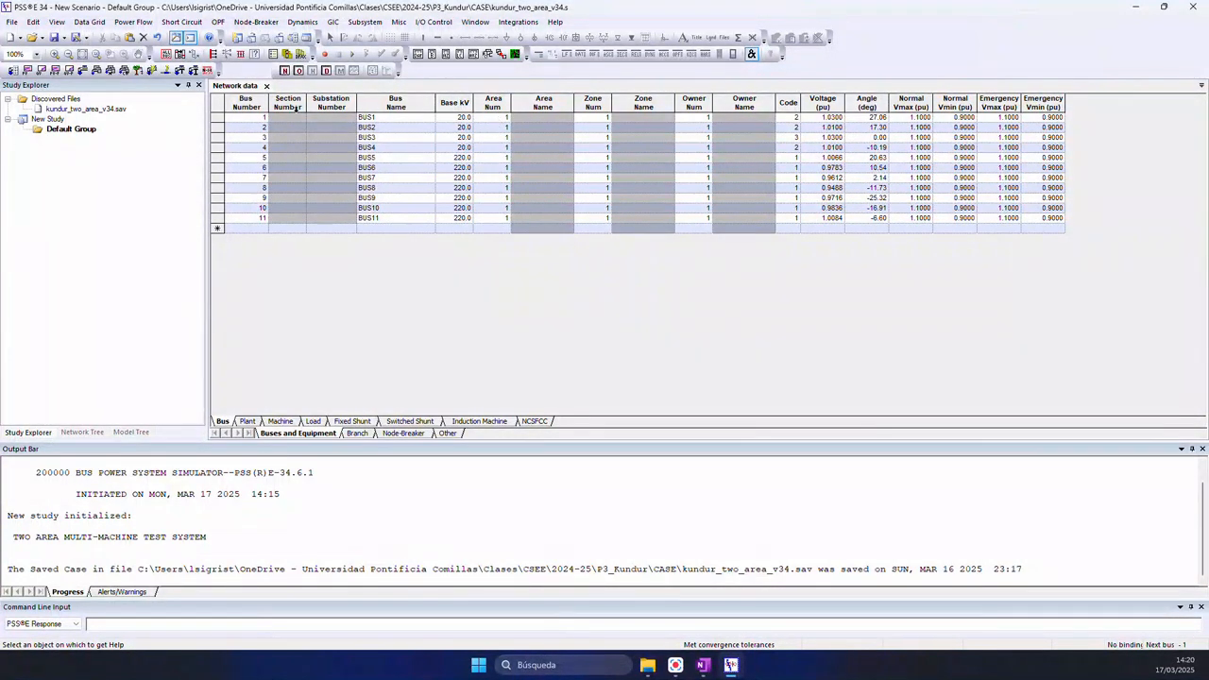
Examine the bus records in the network data: number, name, base kV, code, voltage and angle of bus 1.
click(245, 119)
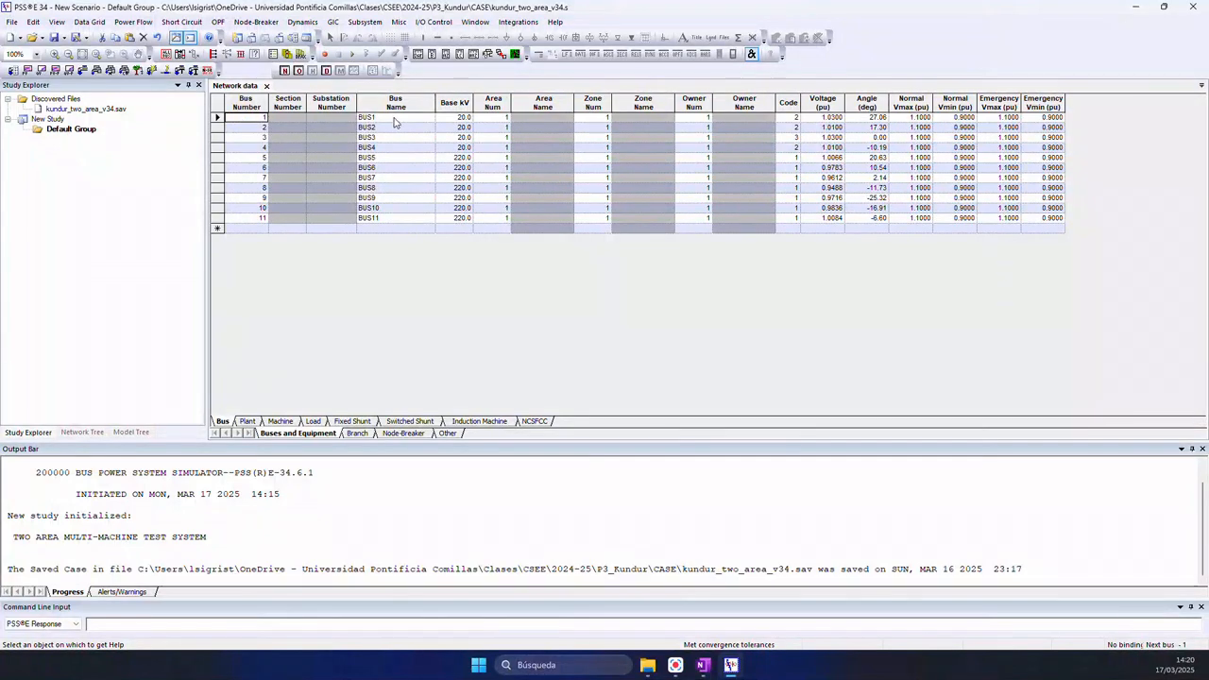
click(395, 120)
click(451, 119)
click(452, 119)
click(792, 120)
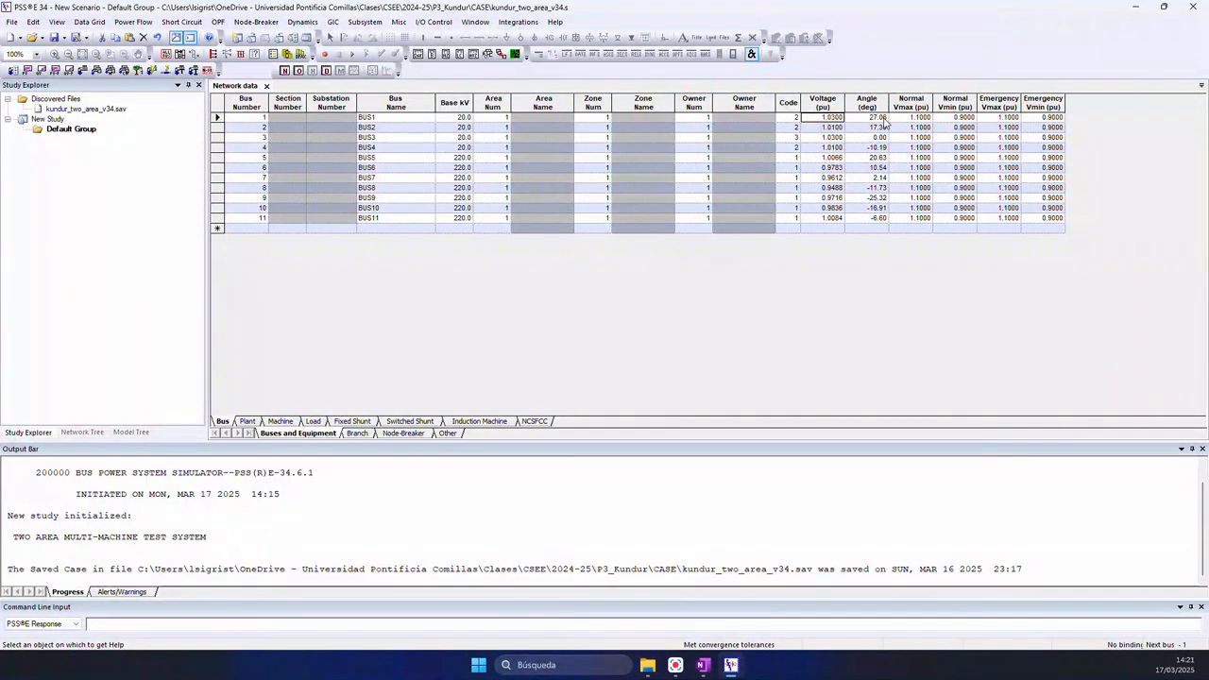
click(876, 118)
Examine the machine records in the network data, including the scheduled voltage of the generator at bus 1.
click(280, 421)
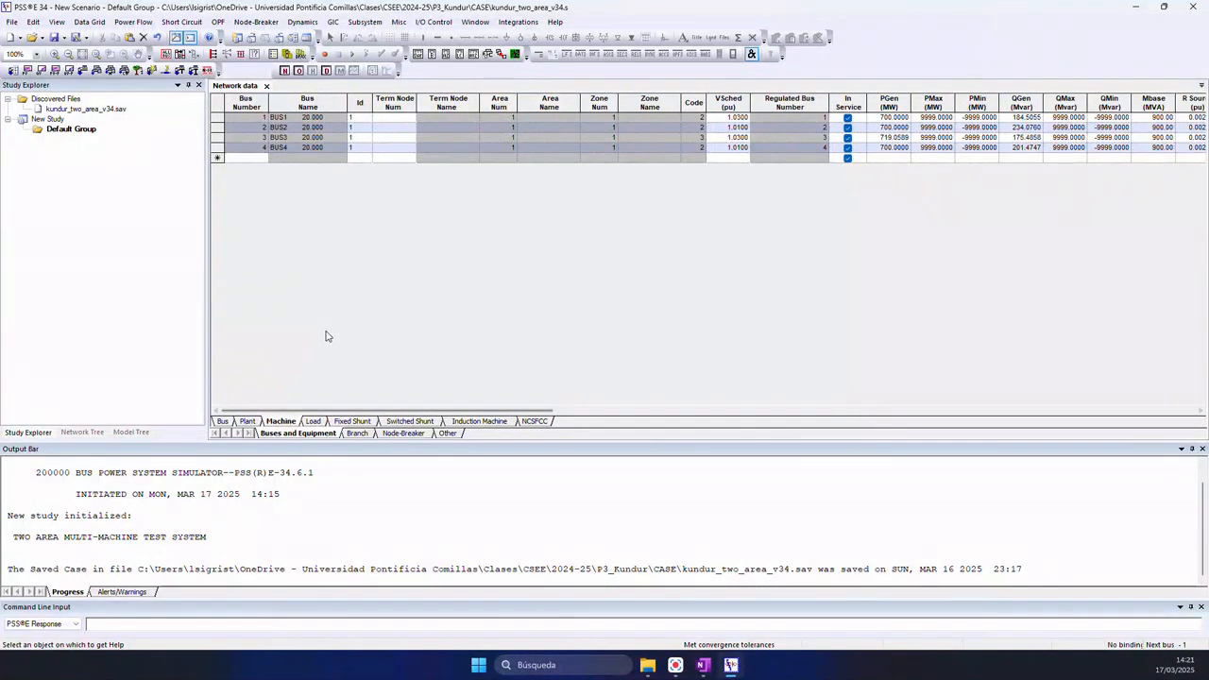
click(255, 118)
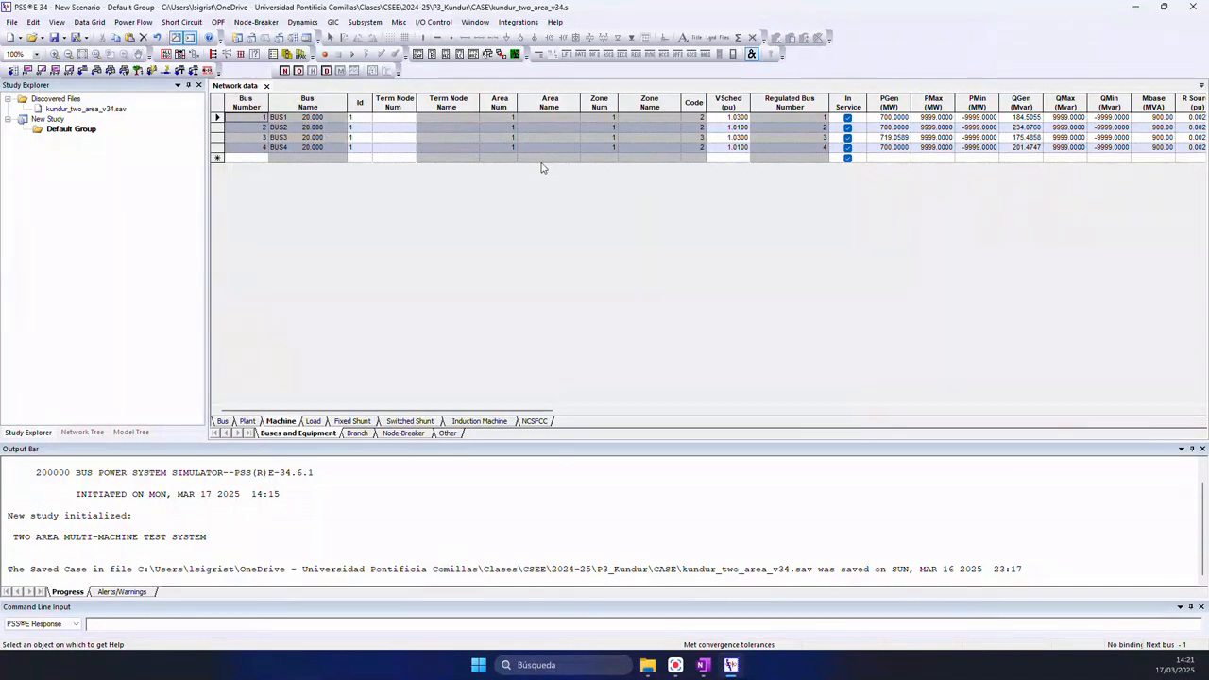
click(729, 117)
Examine the AC line branch records, checking reactance and charging susceptance of the line between buses 5 and 6.
click(357, 432)
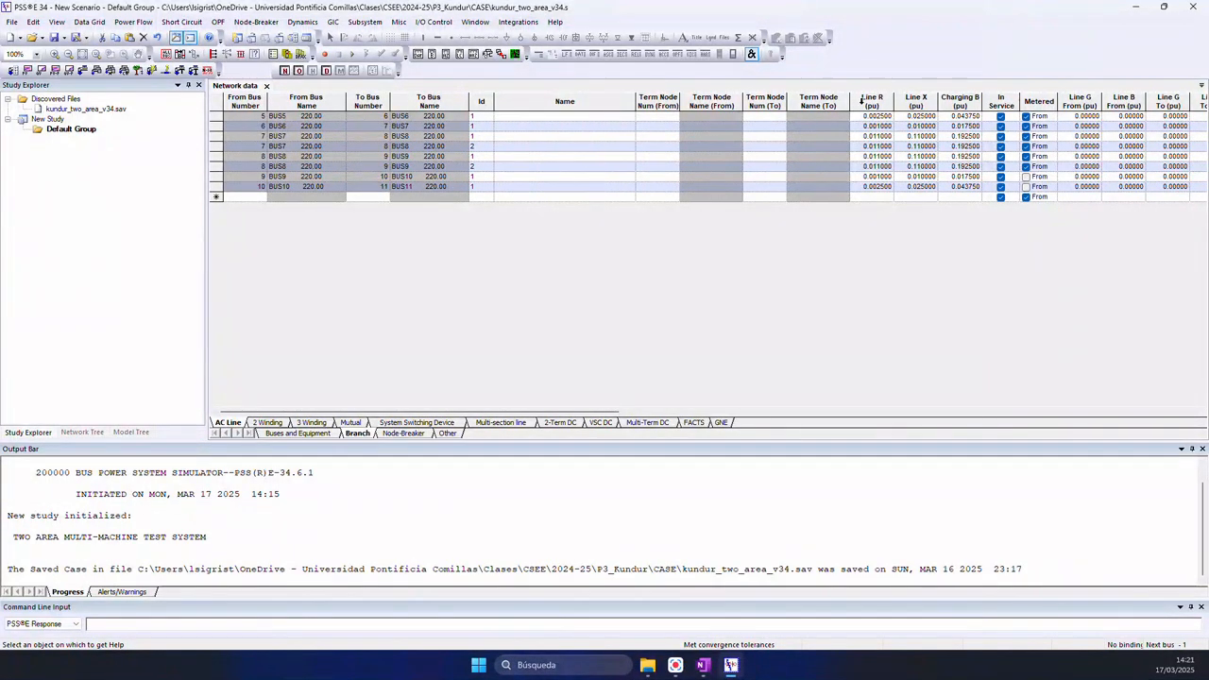
click(909, 116)
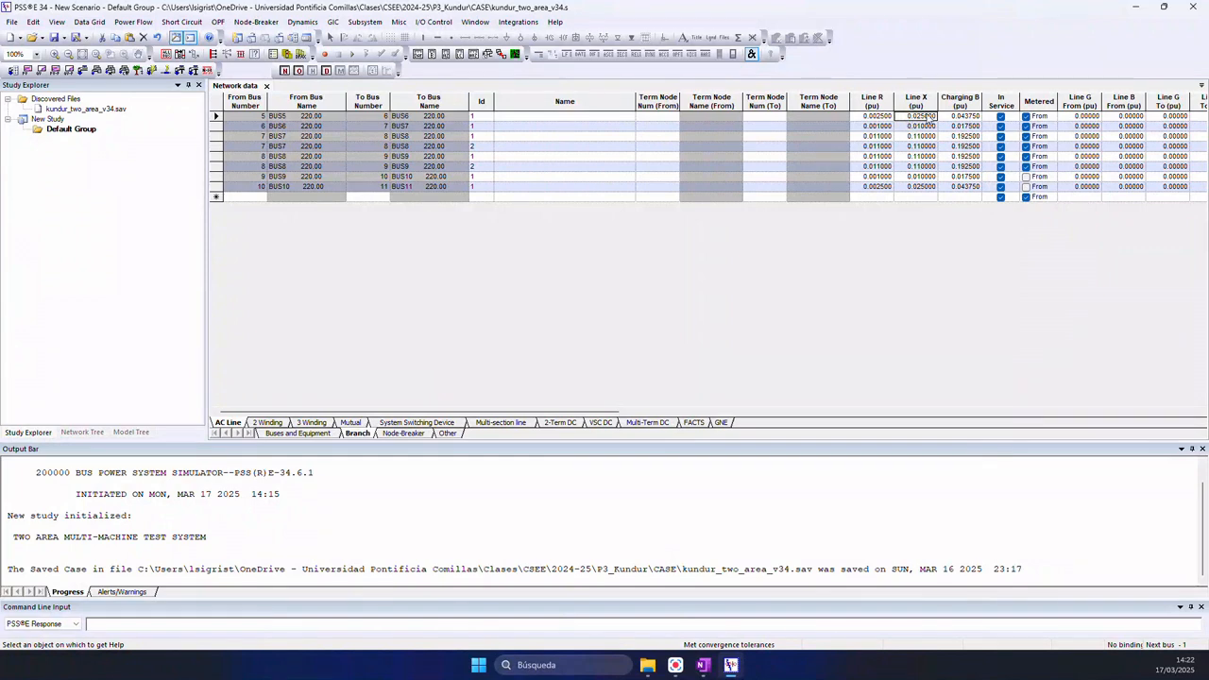
click(950, 115)
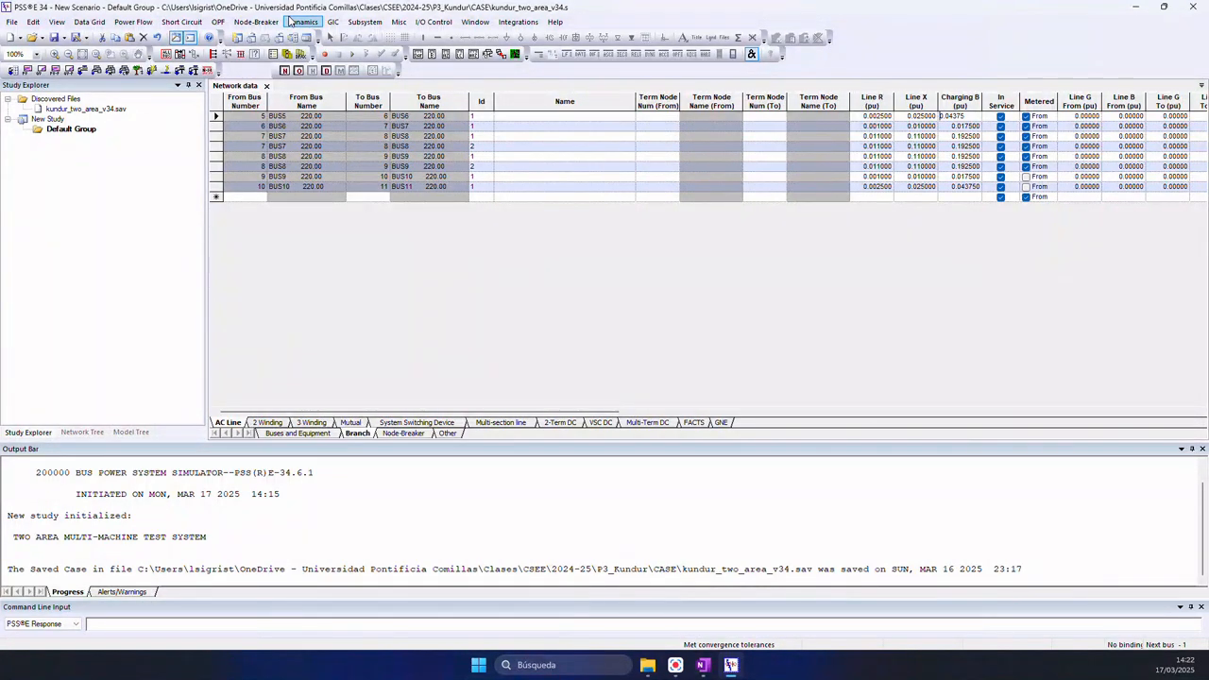
Open the single-line diagram file Kundur_two_area_sld_v34.sld from the same CASE folder.
click(32, 37)
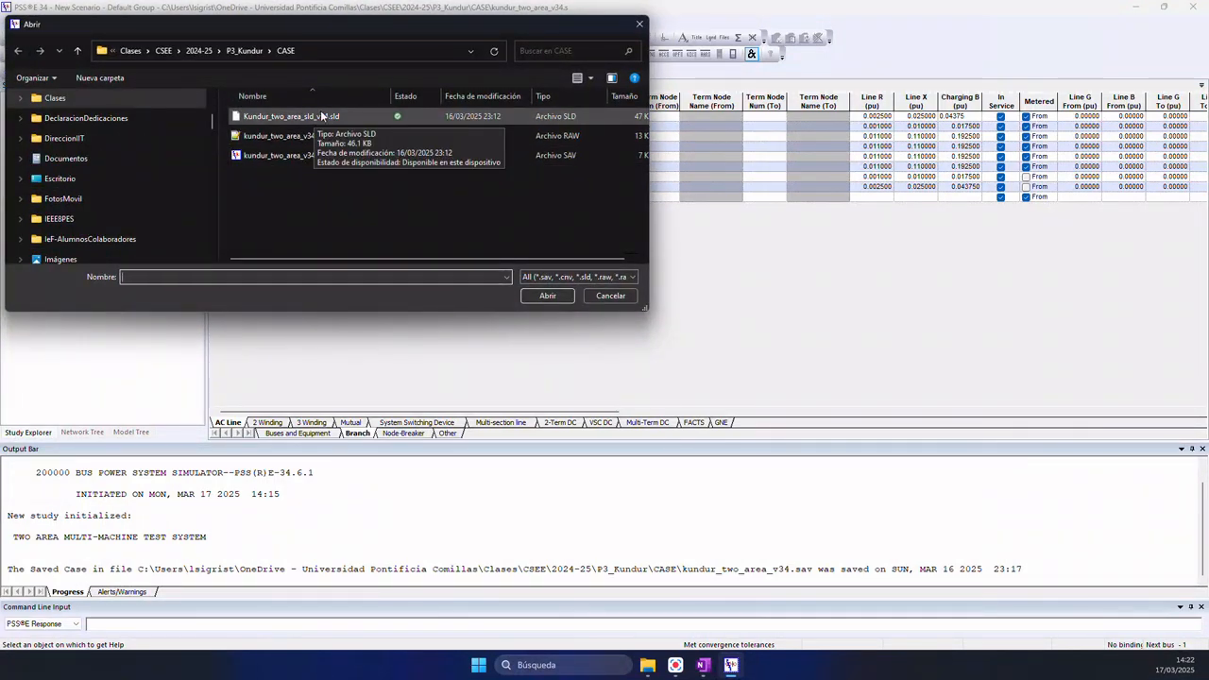
click(291, 122)
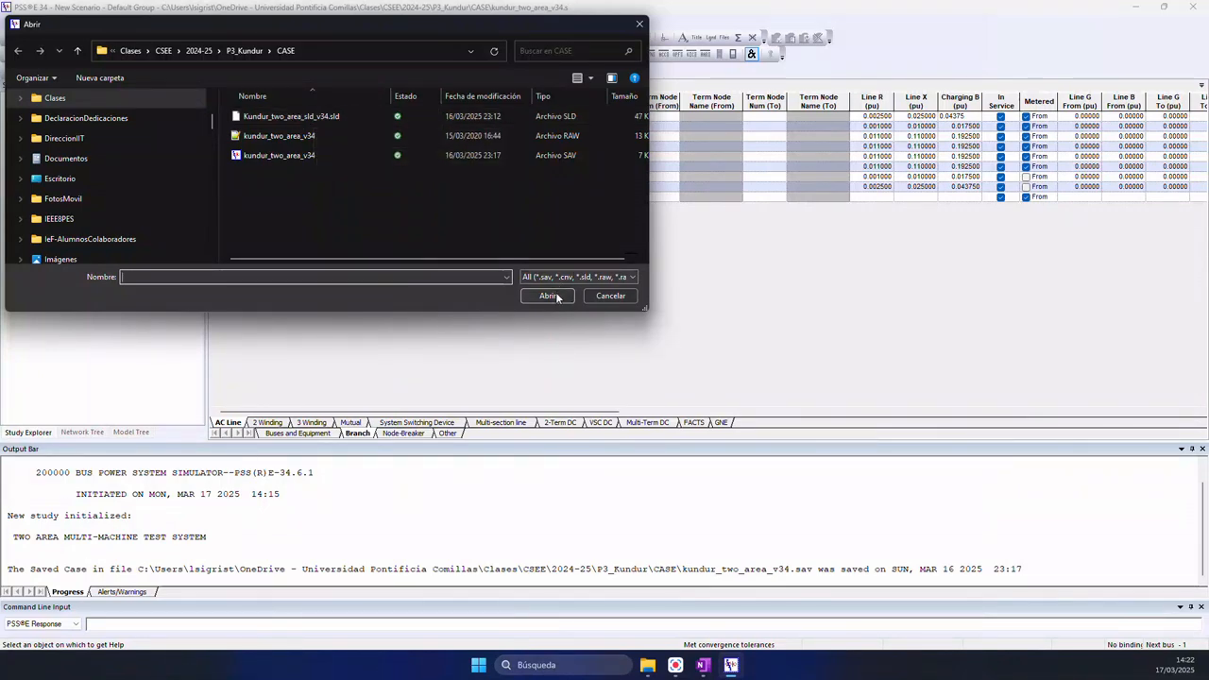
double_click(292, 122)
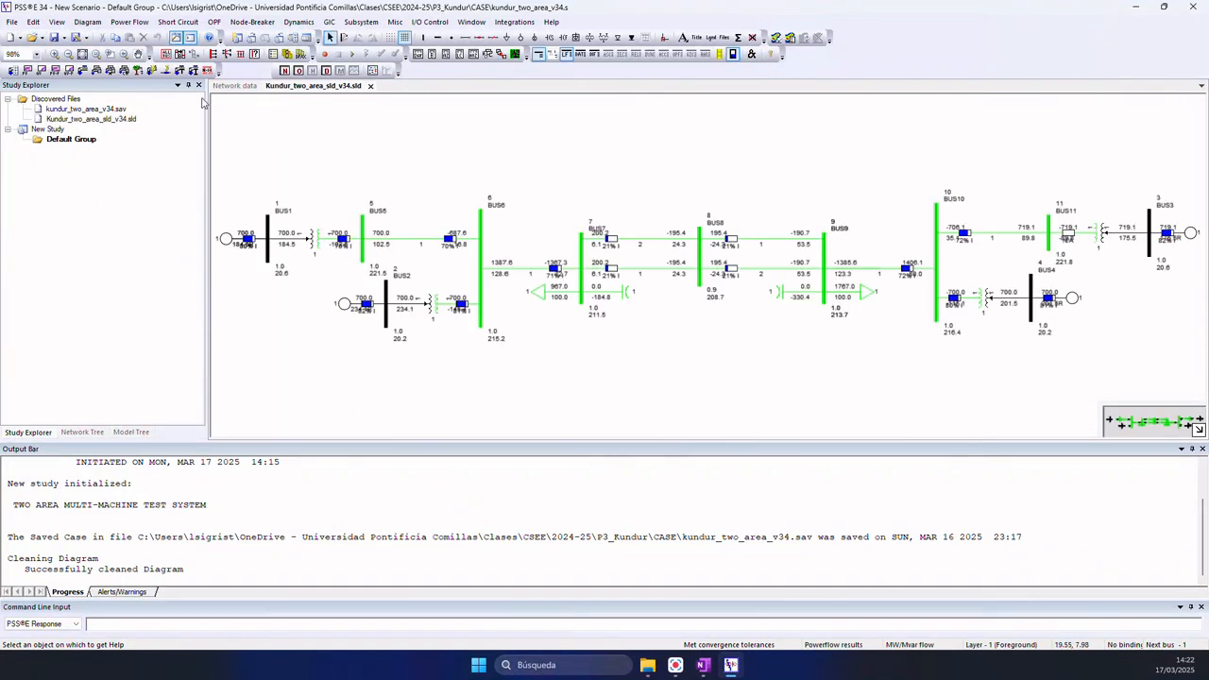
Fit the single-line diagram to the view and inspect its transformer, line, load and generator symbols.
click(82, 55)
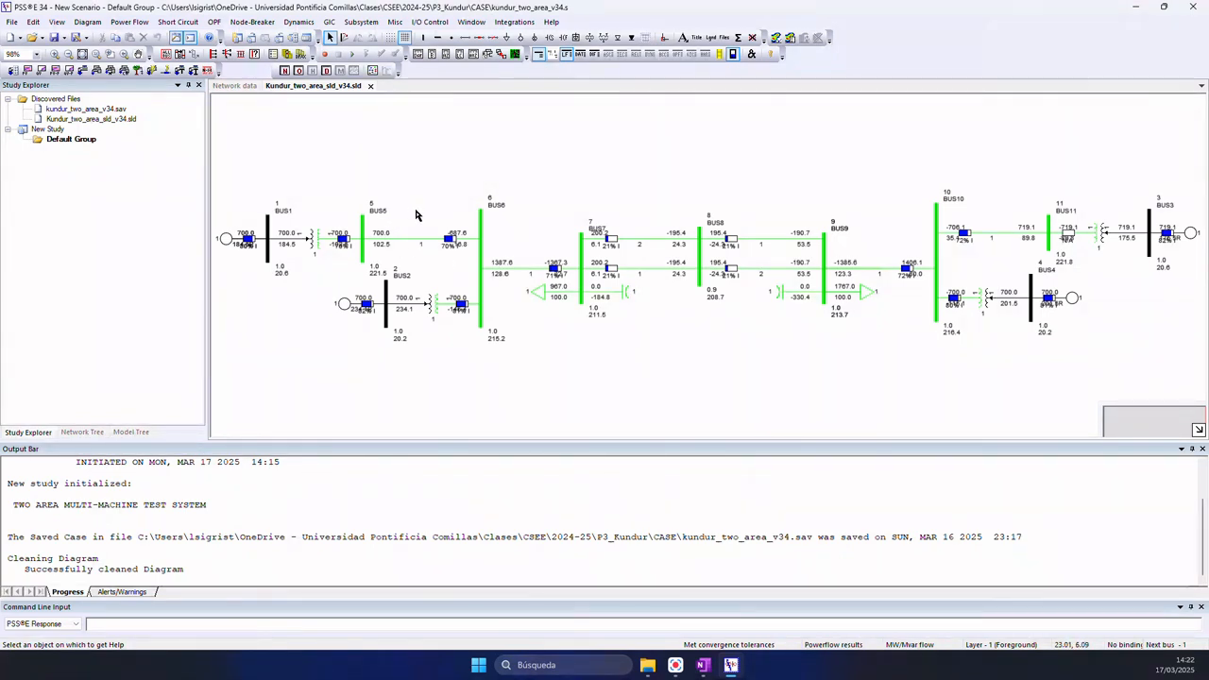
click(315, 242)
click(421, 239)
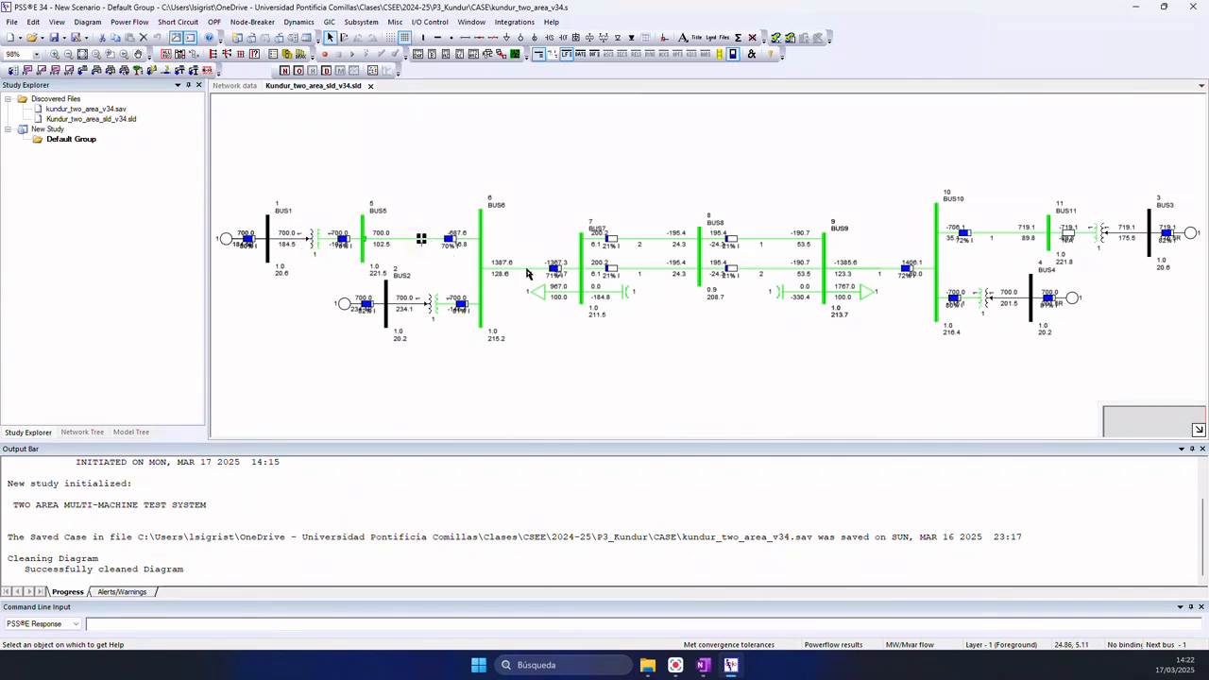
click(538, 294)
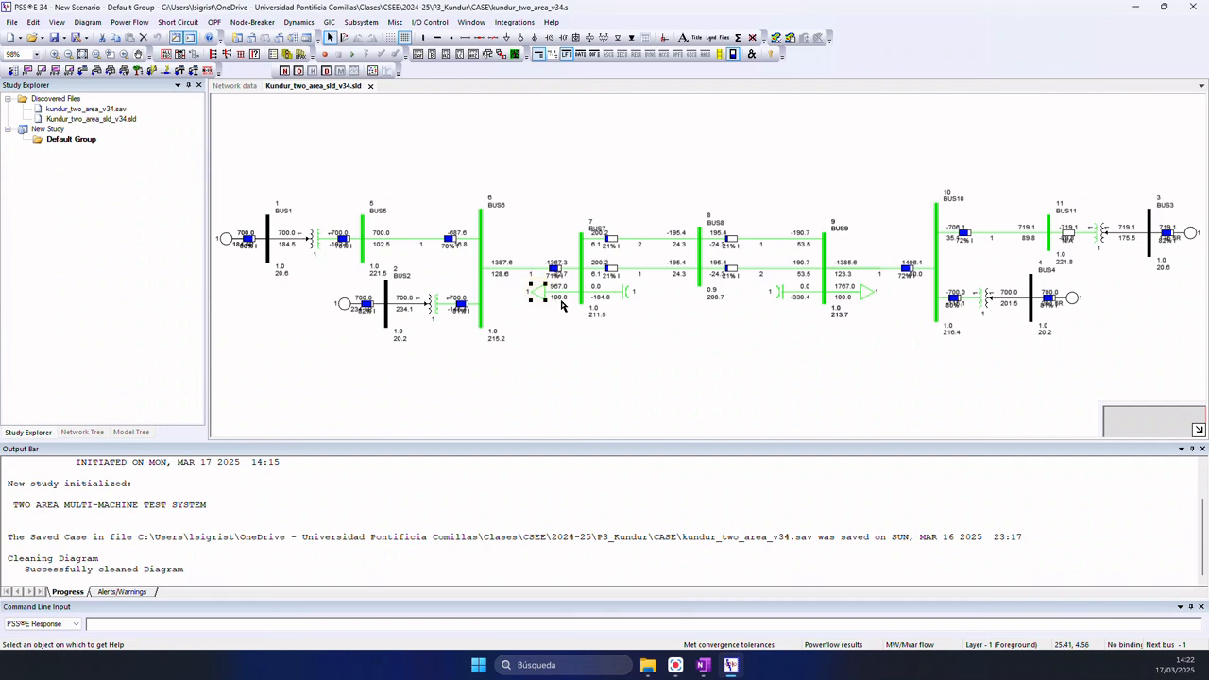
click(1191, 234)
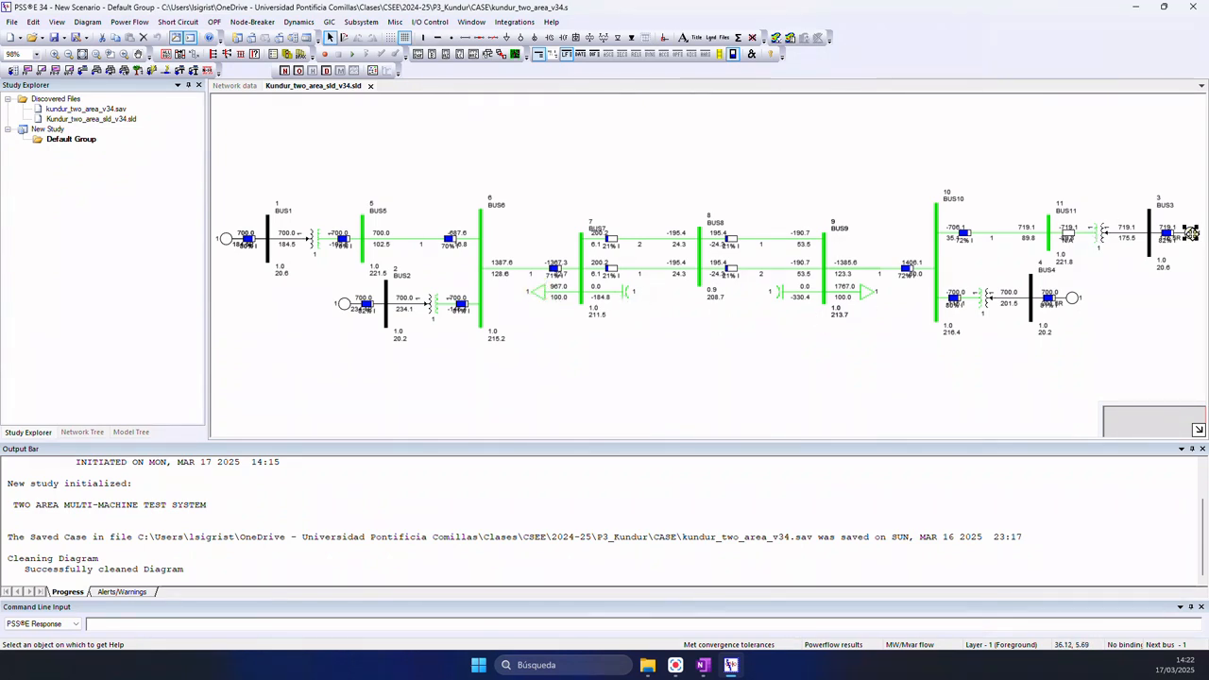
click(1073, 298)
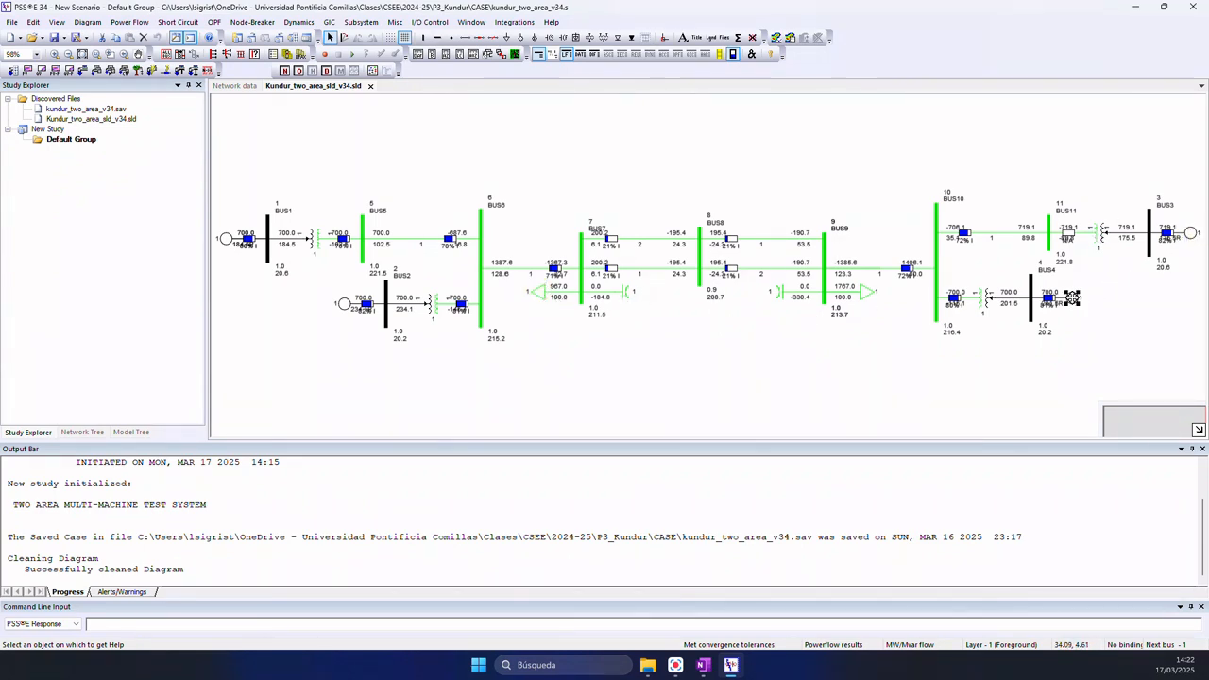
click(695, 352)
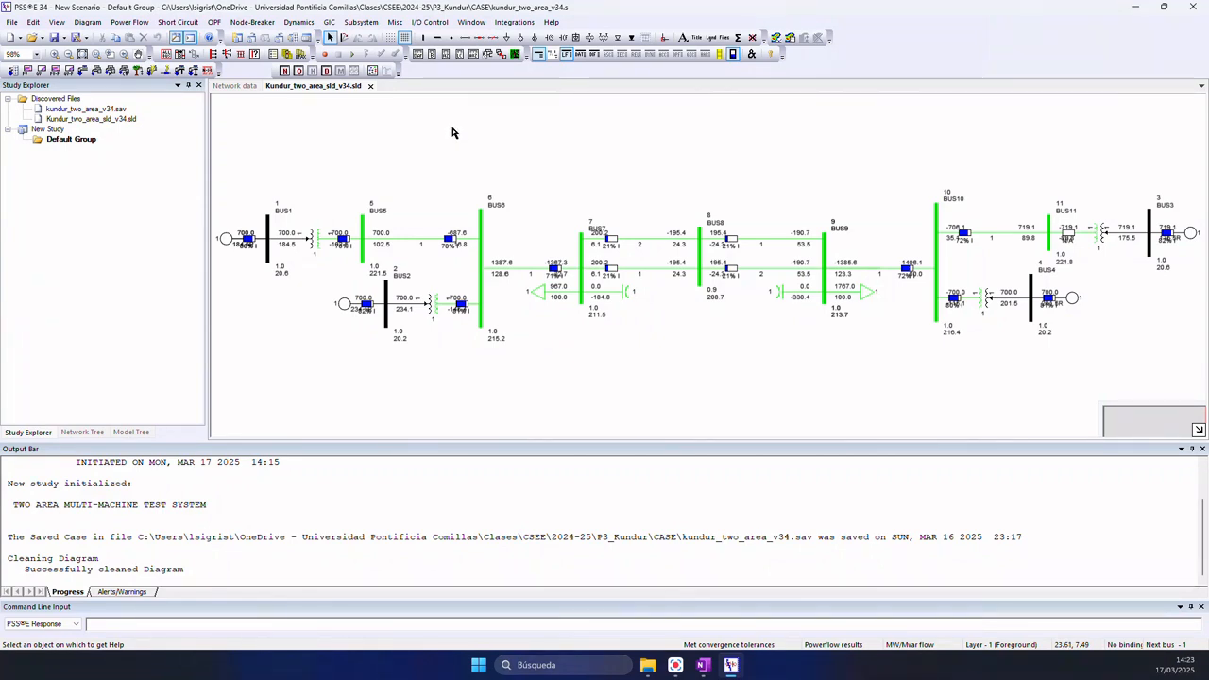
Turn Bind Items on for the single-line diagram and switch it back off.
right_click(451, 132)
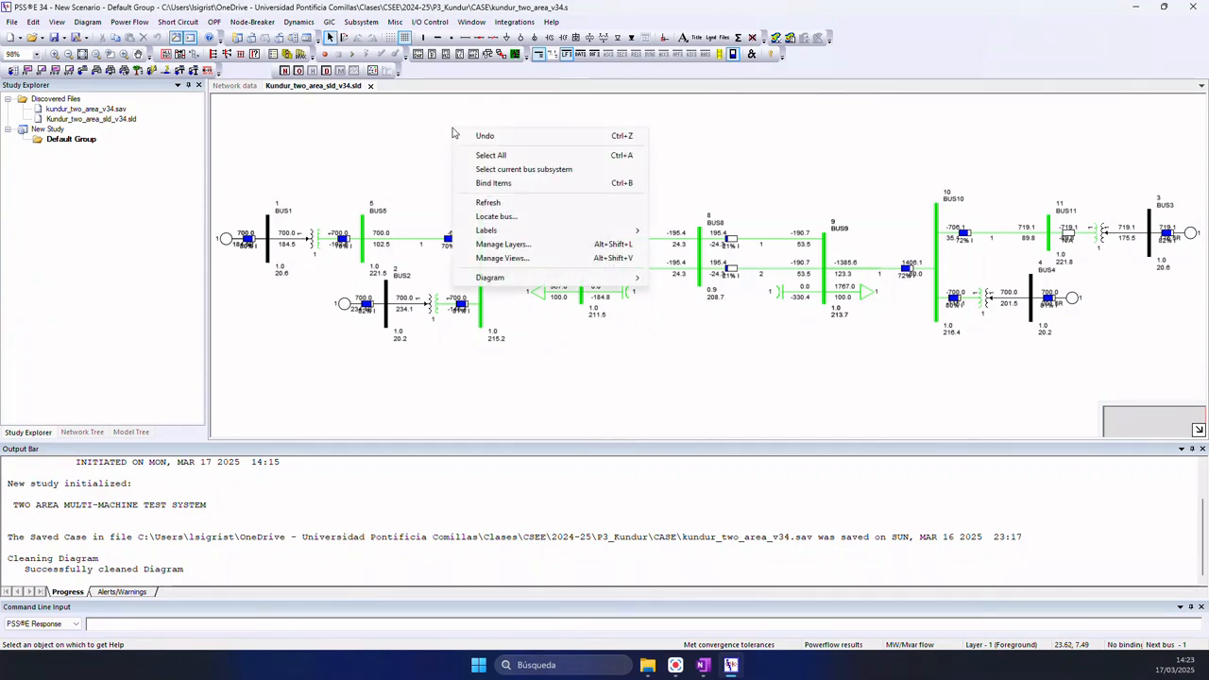
click(492, 183)
right_click(493, 160)
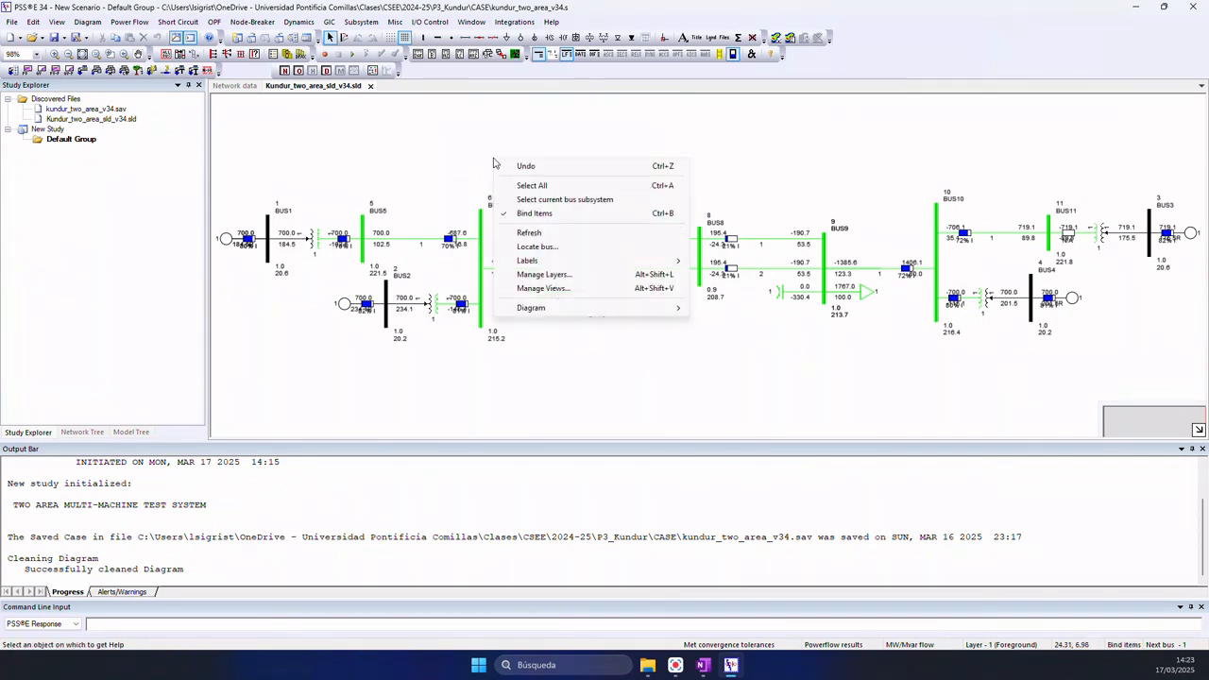
click(523, 217)
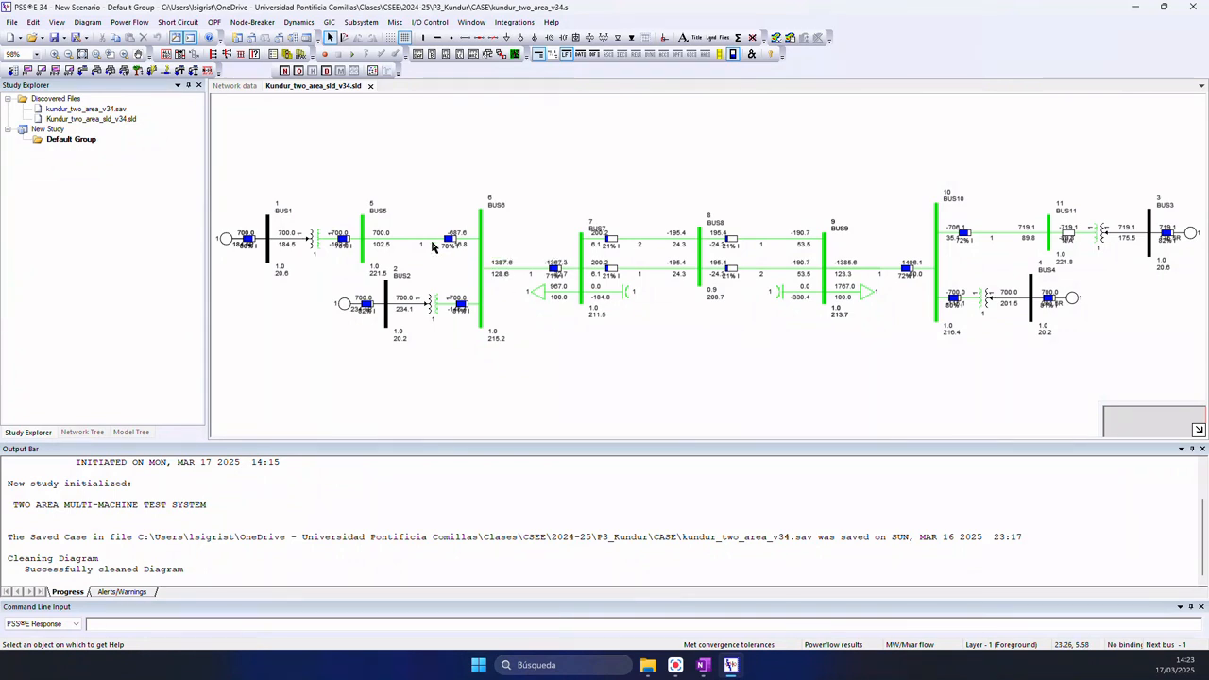
Compare the network data with the diagram and review the data record of the transformer between buses 1 and 5.
click(236, 86)
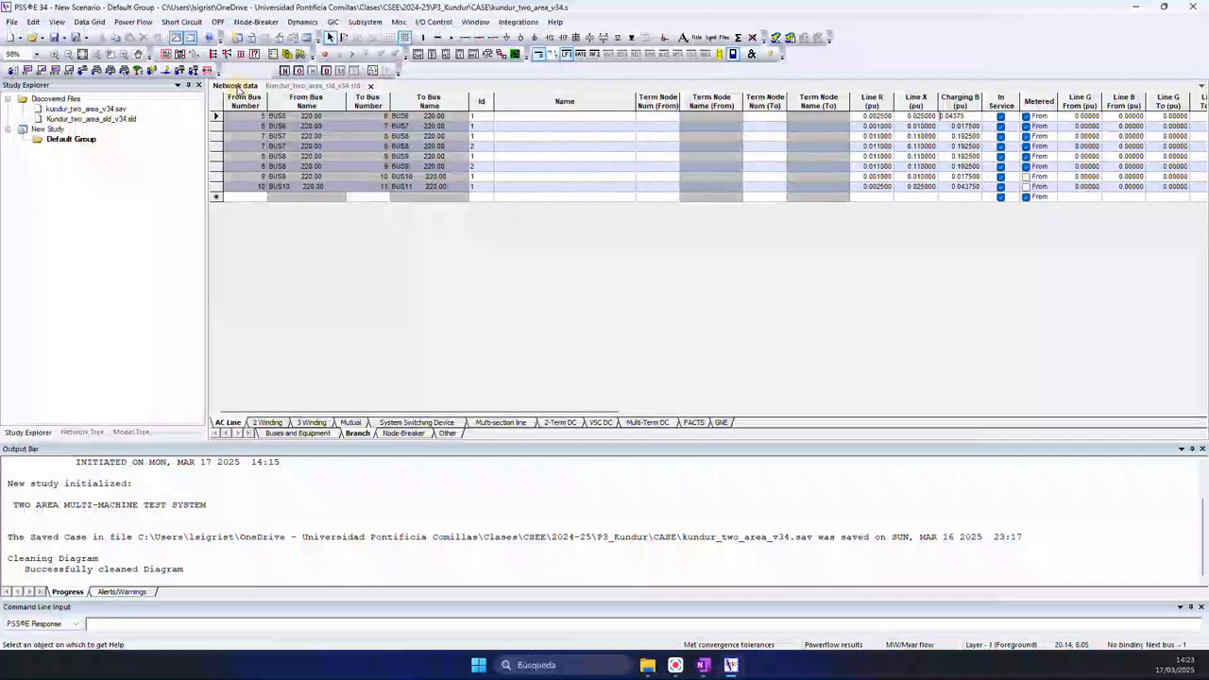
click(336, 86)
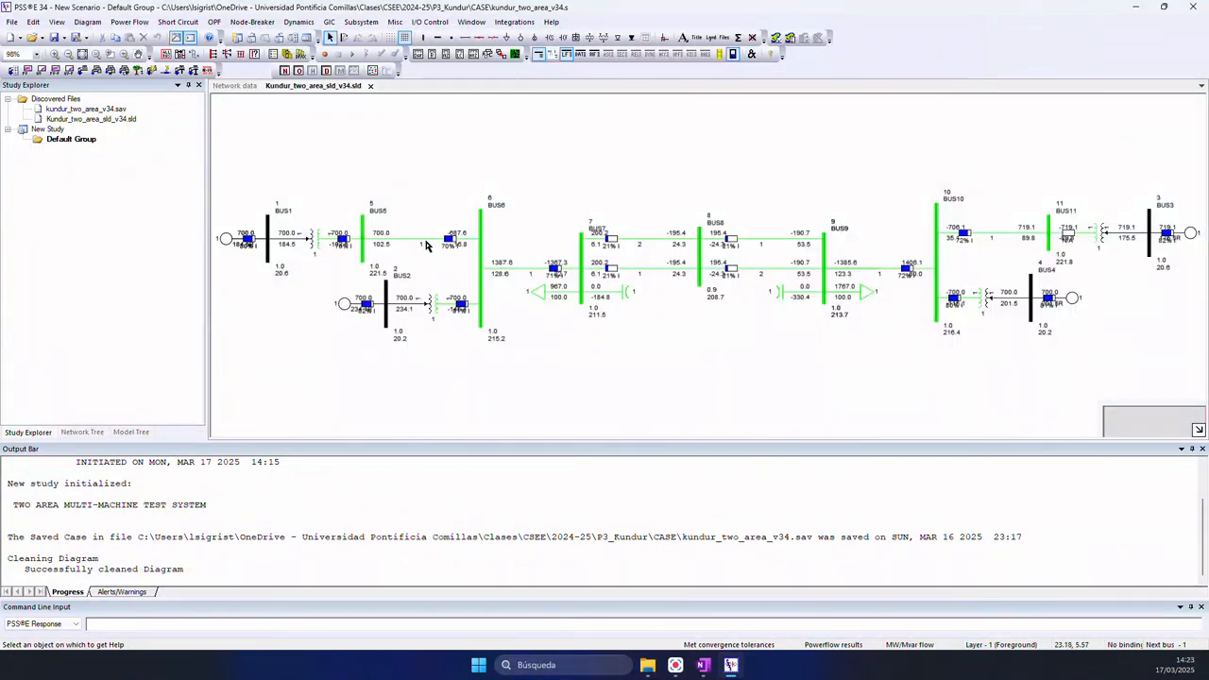
double_click(317, 243)
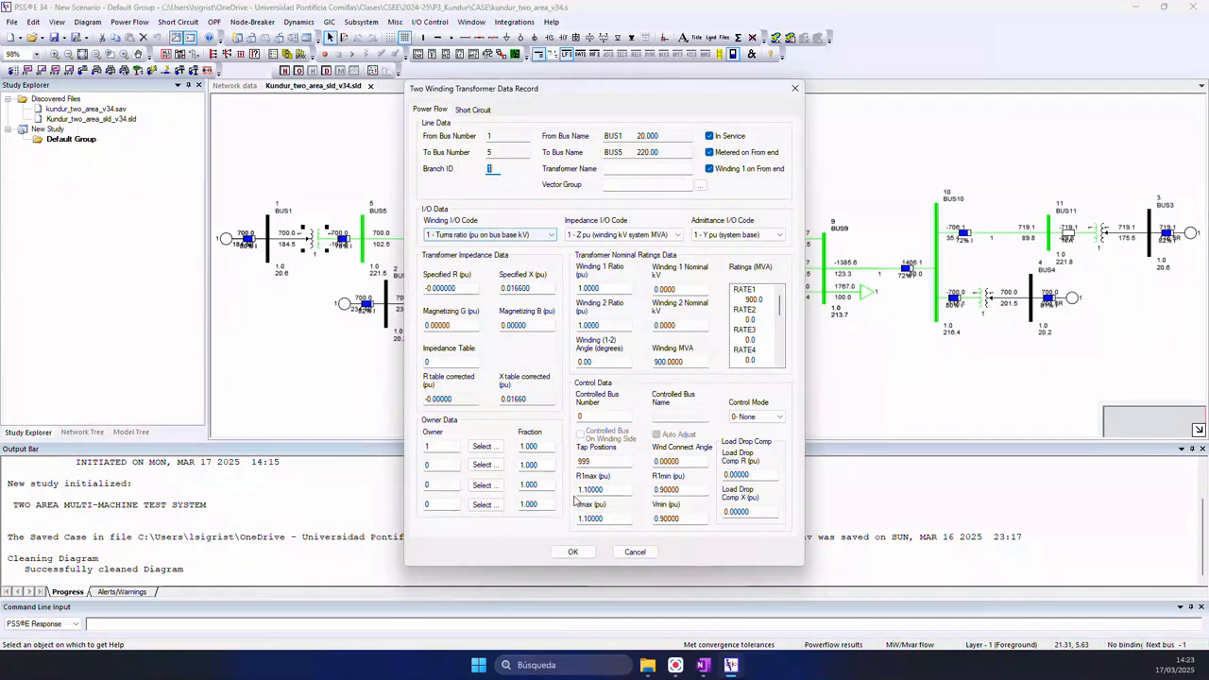
click(573, 552)
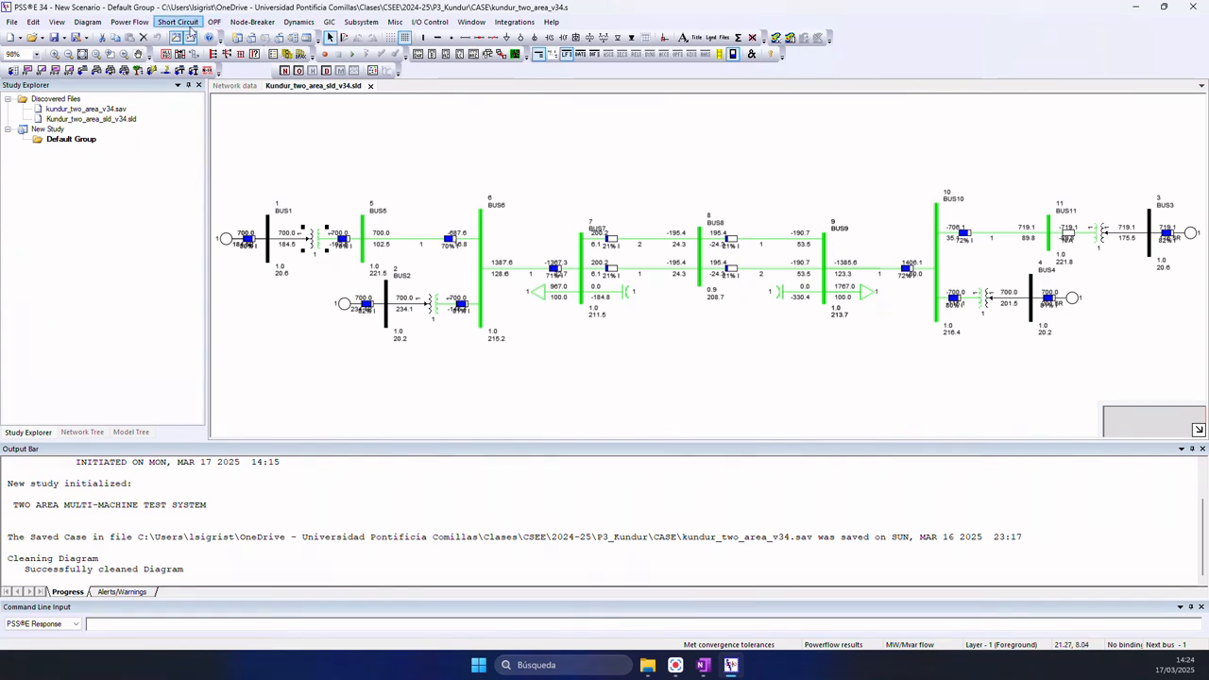
Solve the power flow with Full Newton-Raphson and Do not Flat Start, and review the convergence report.
click(131, 22)
mouse_move(144, 57)
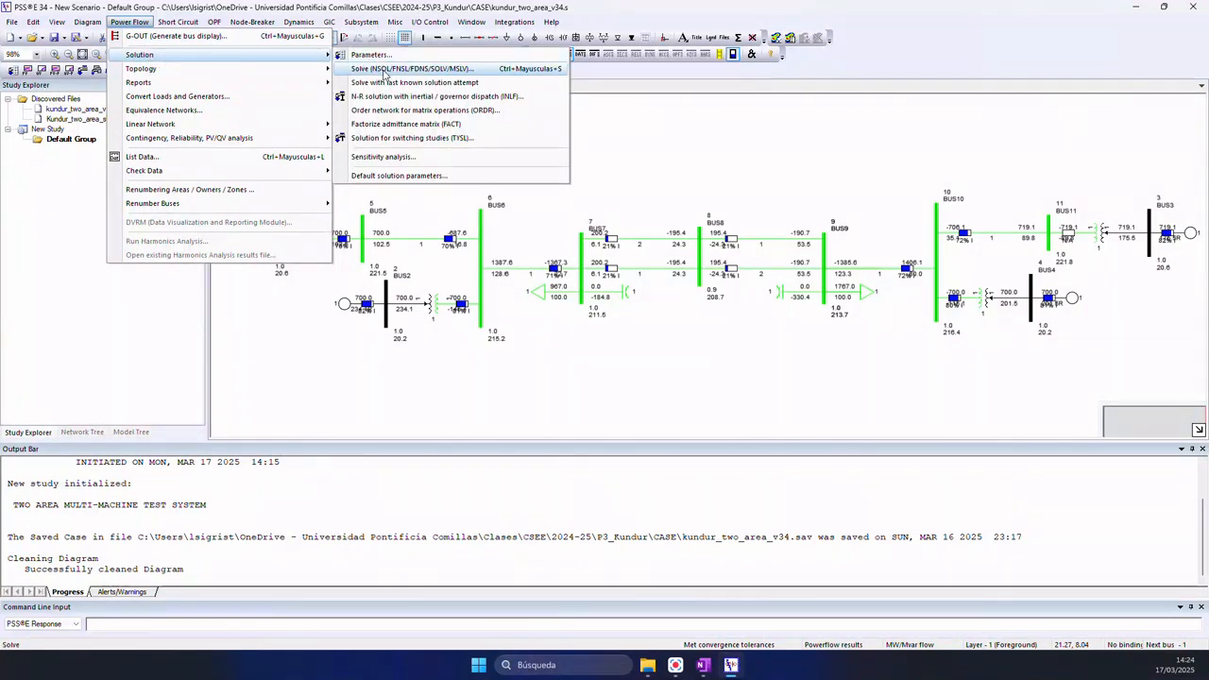
click(385, 69)
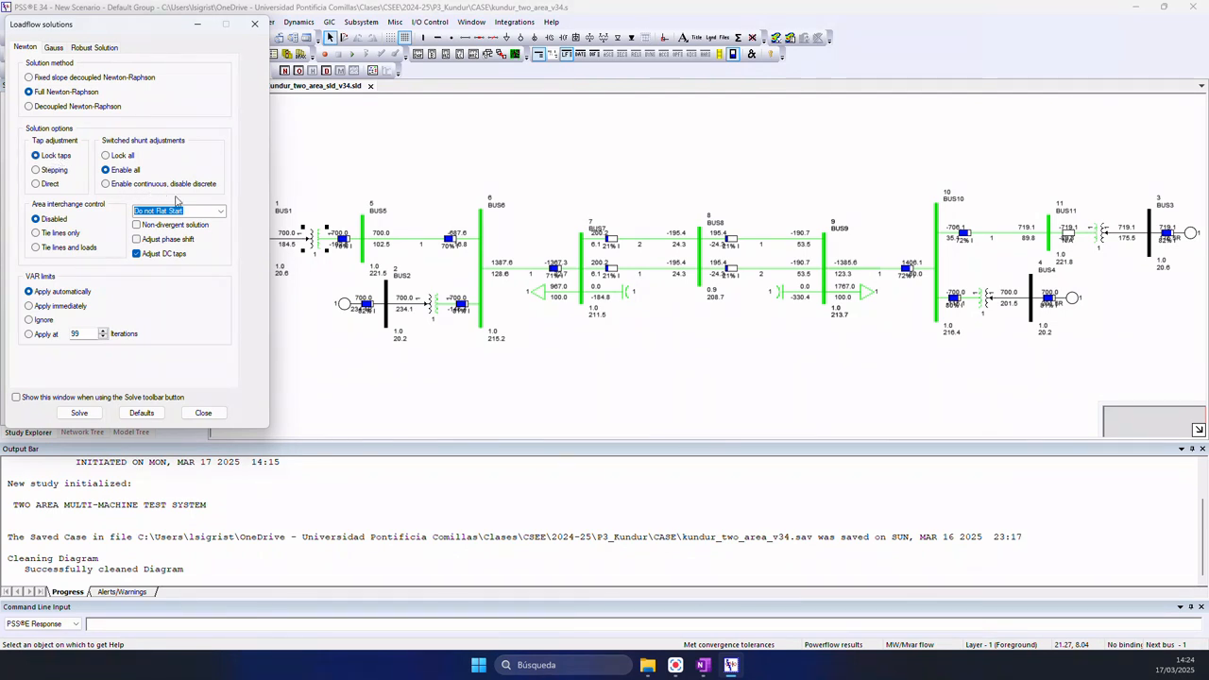
click(221, 215)
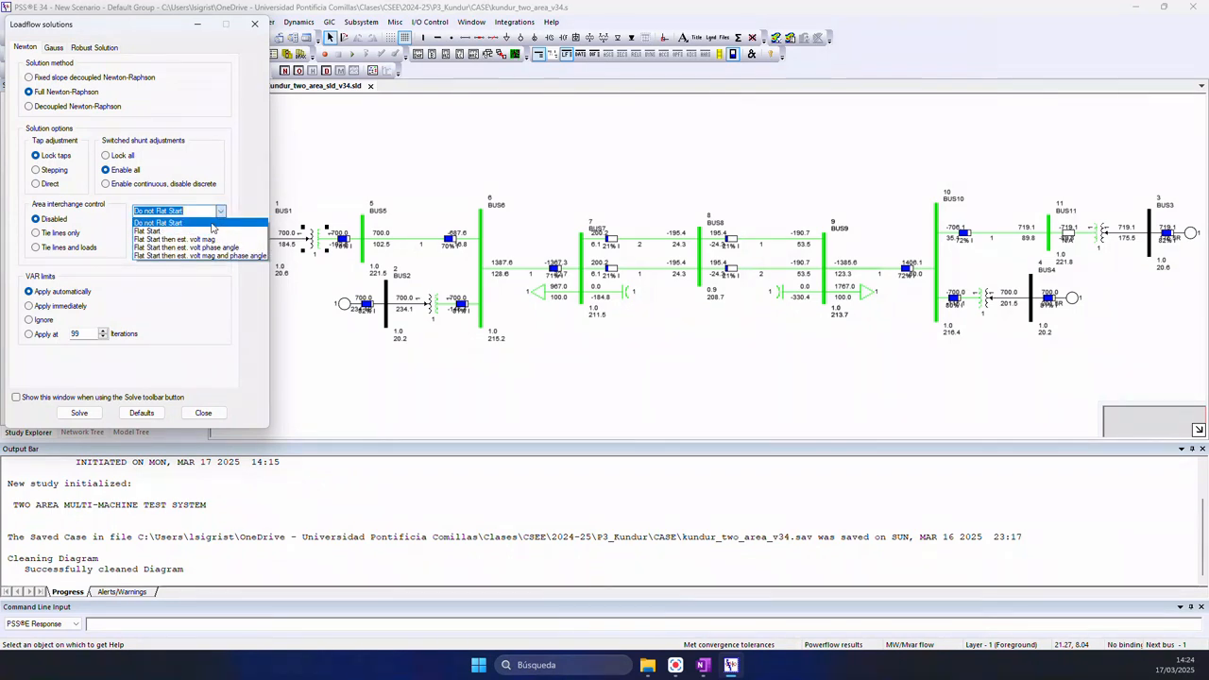
click(212, 224)
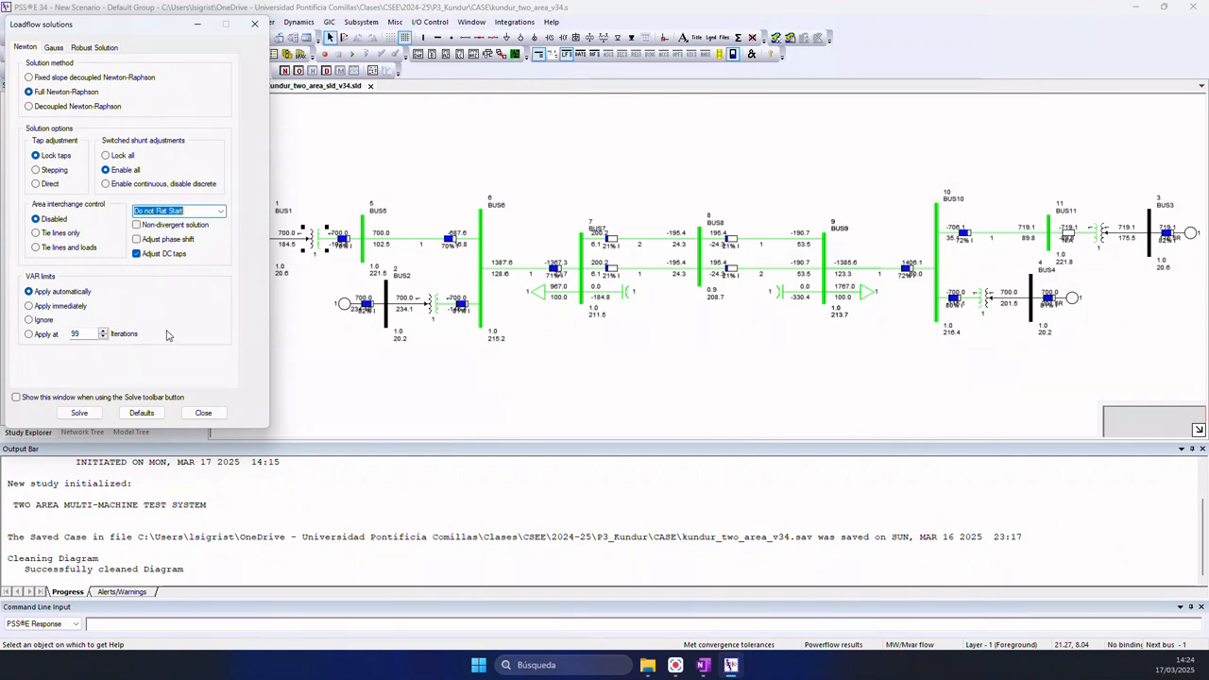
click(81, 414)
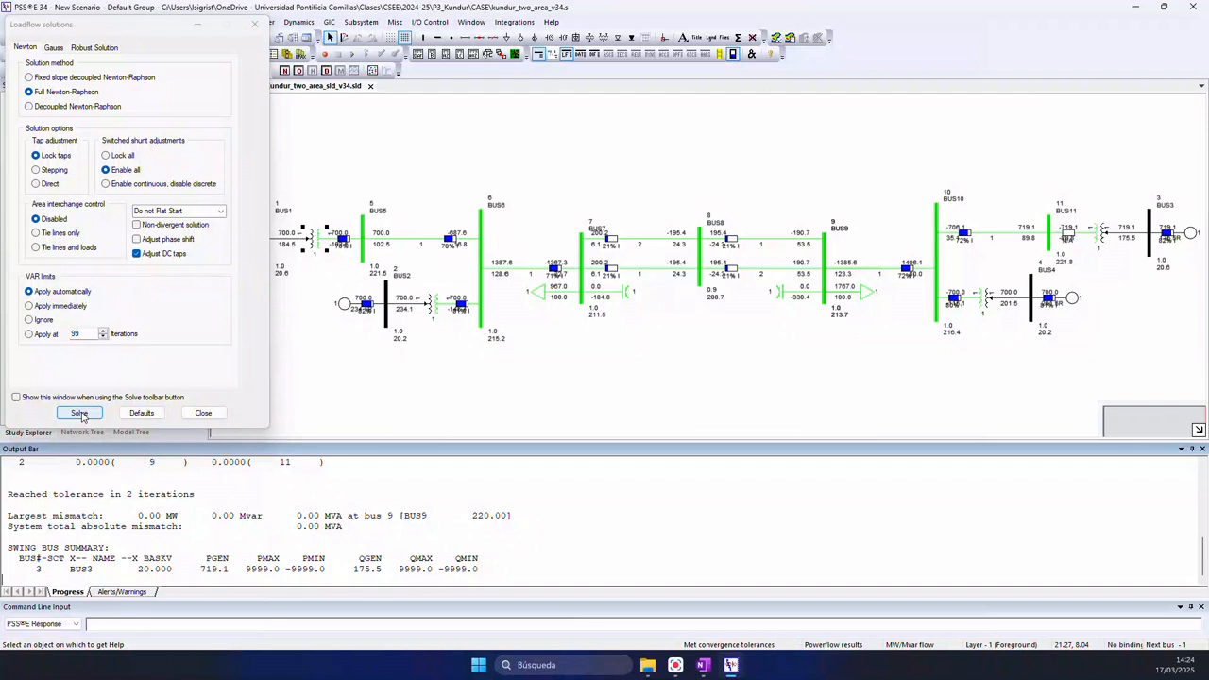
click(204, 413)
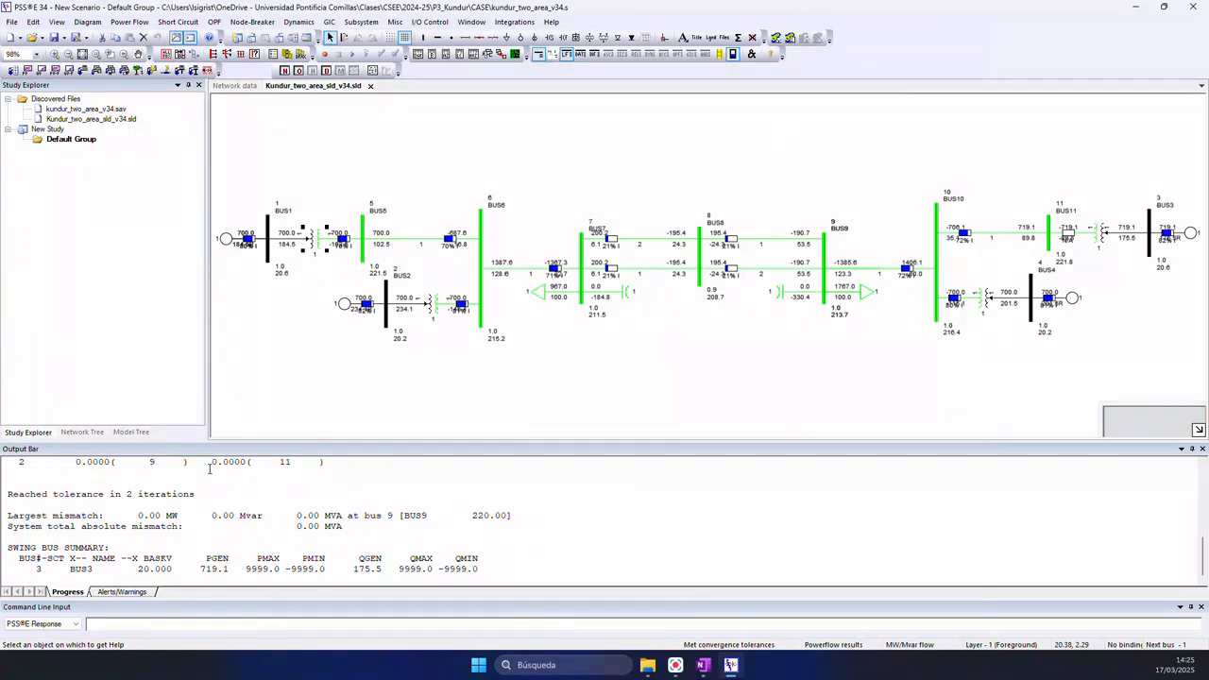
scroll(238, 513, up, 1)
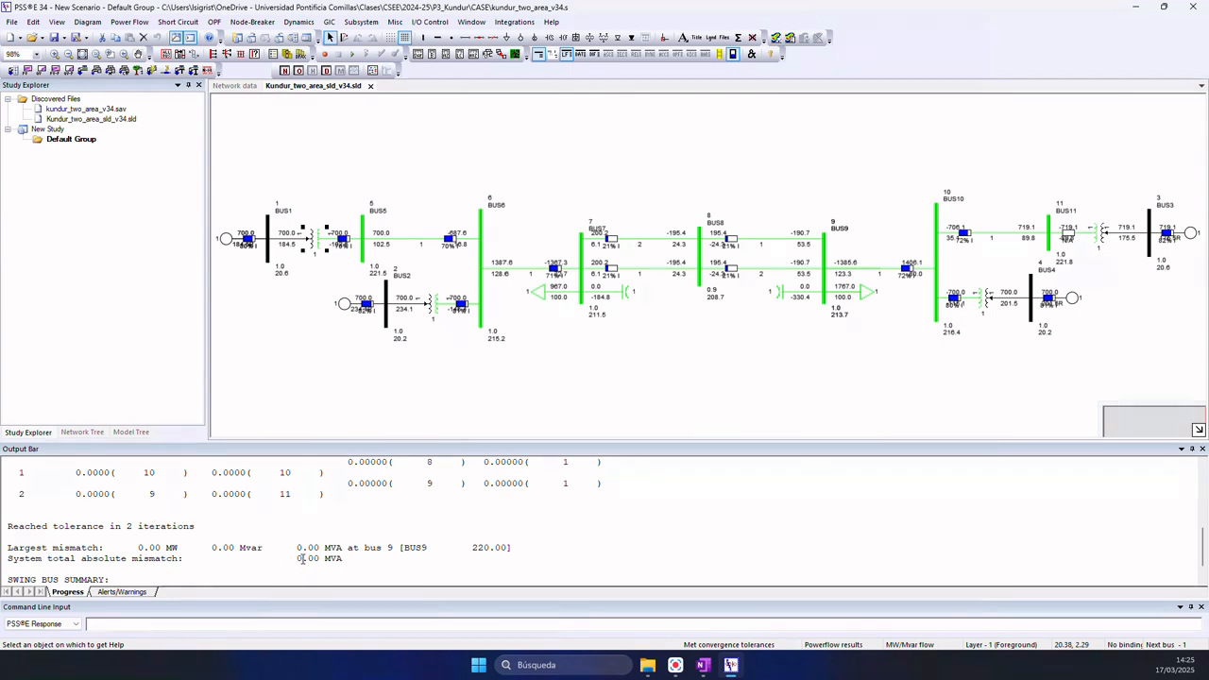
scroll(301, 559, down, 1)
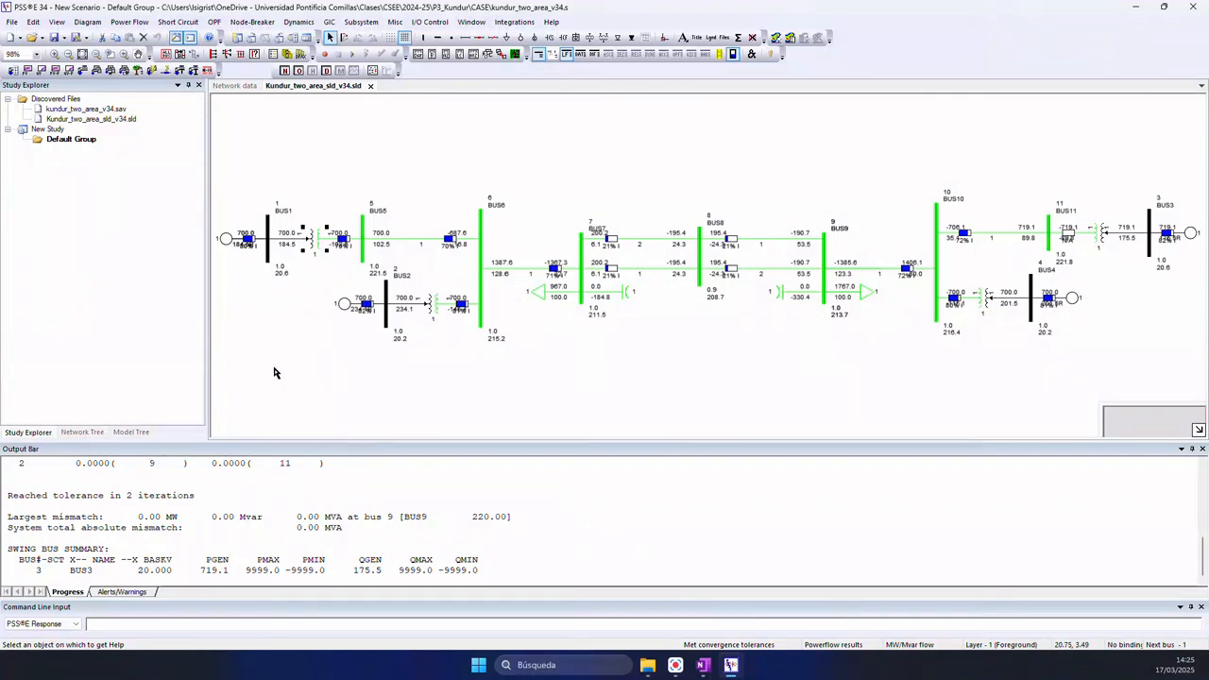
Solve the power flow again and animate the power flows on the single-line diagram.
click(82, 74)
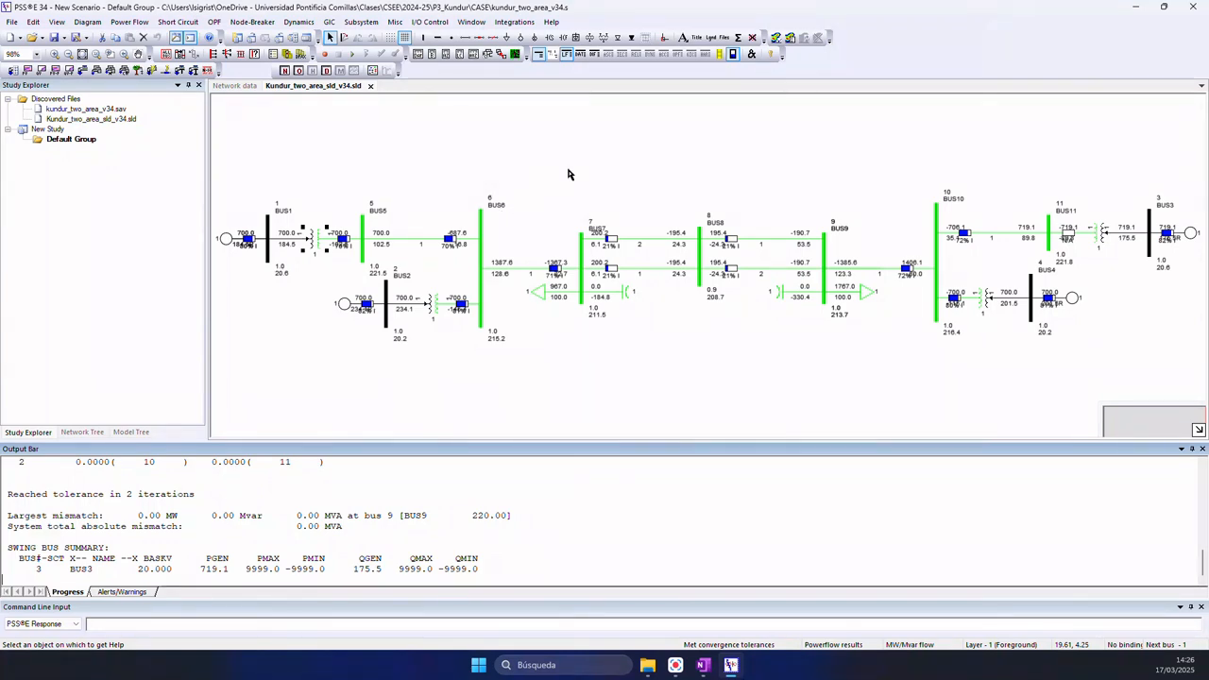
click(720, 56)
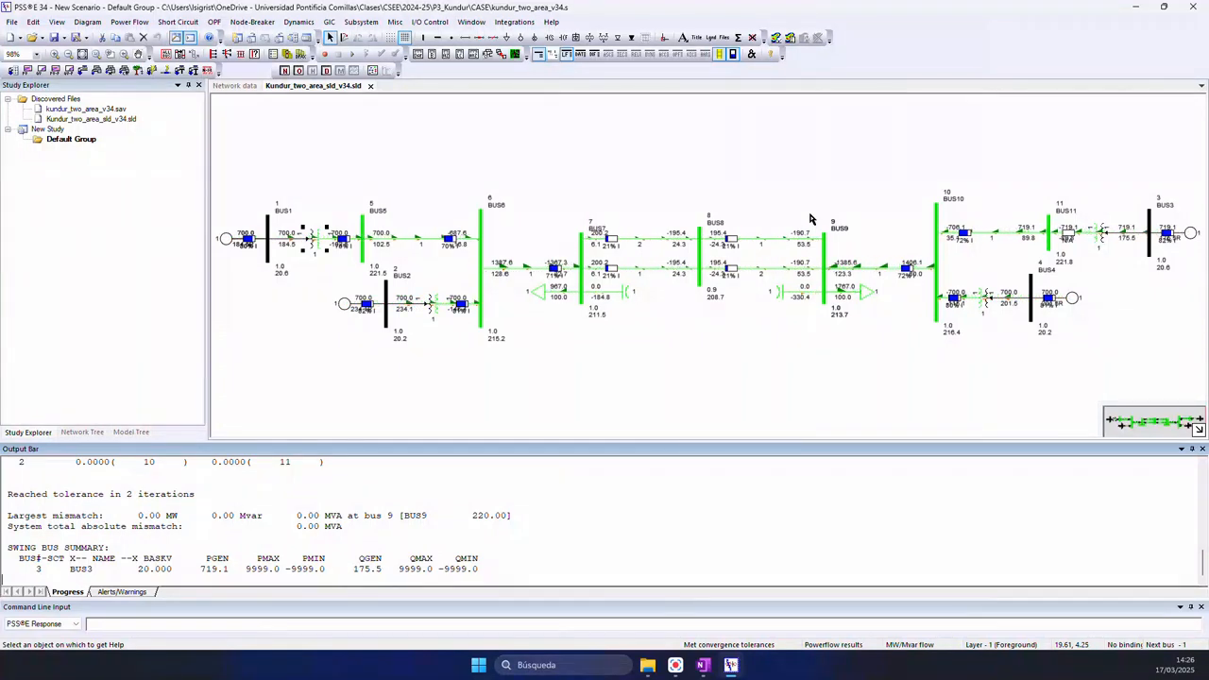
Display a bus voltage (pu) contour on the single-line diagram with a maximum of 1.05 and a minimum of 0.95, and update it.
click(776, 37)
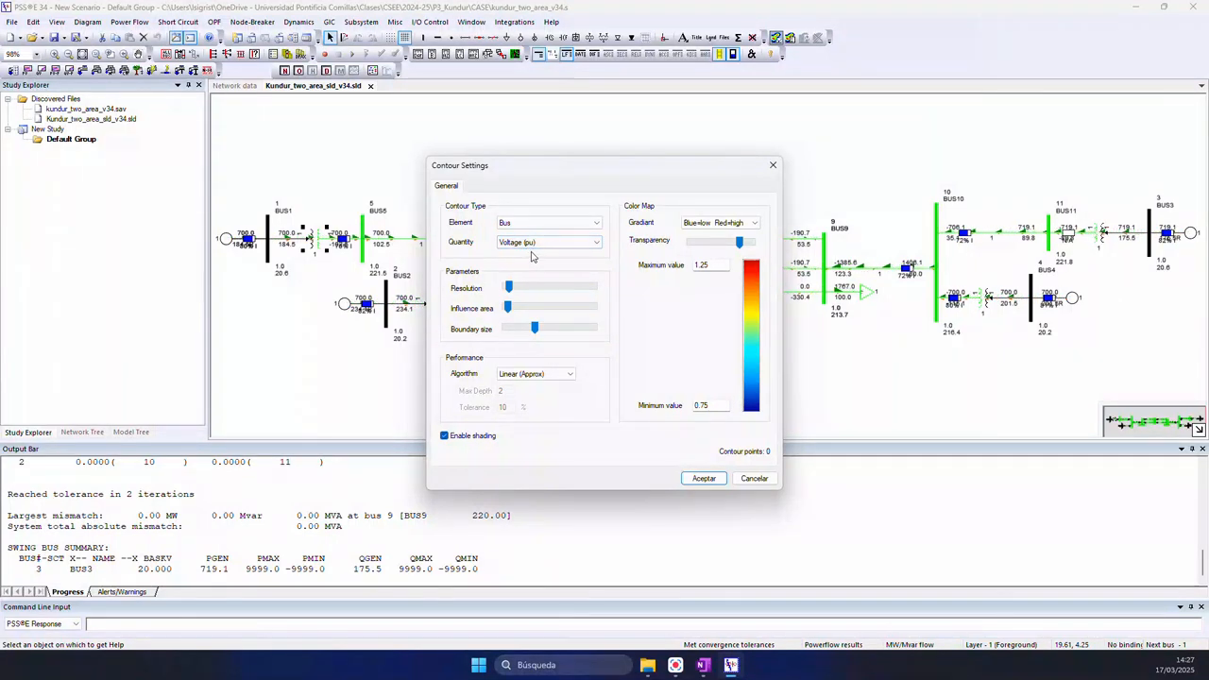
double_click(714, 265)
text(1)
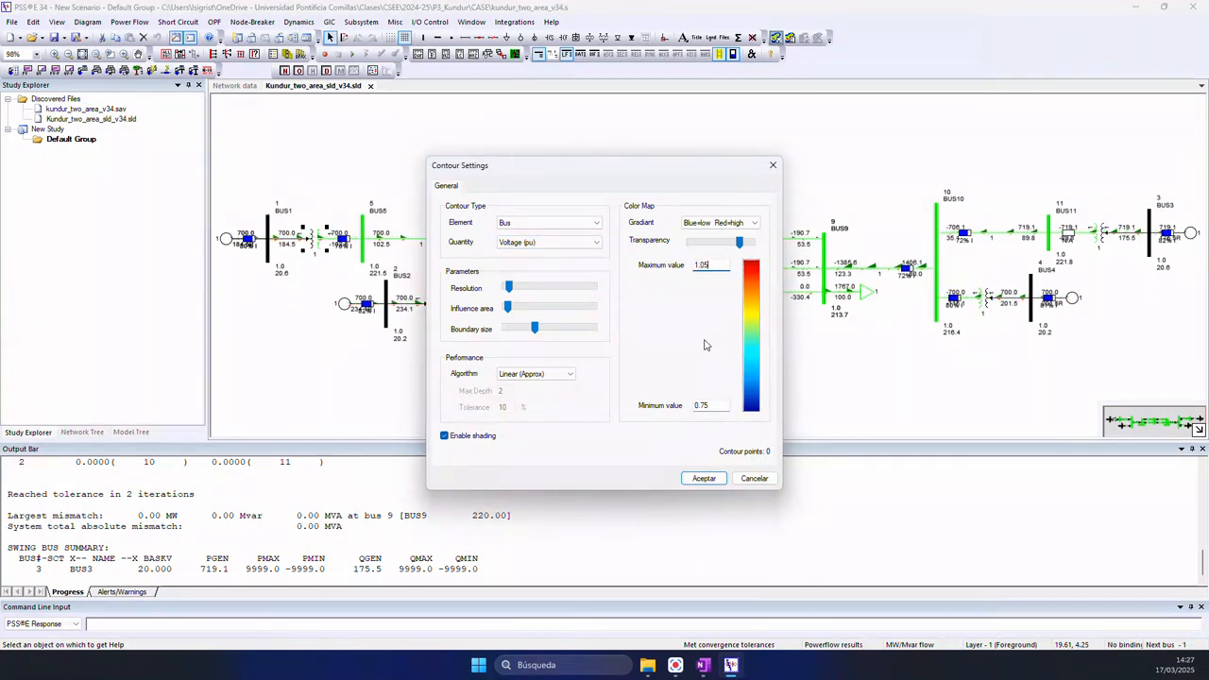
double_click(714, 406)
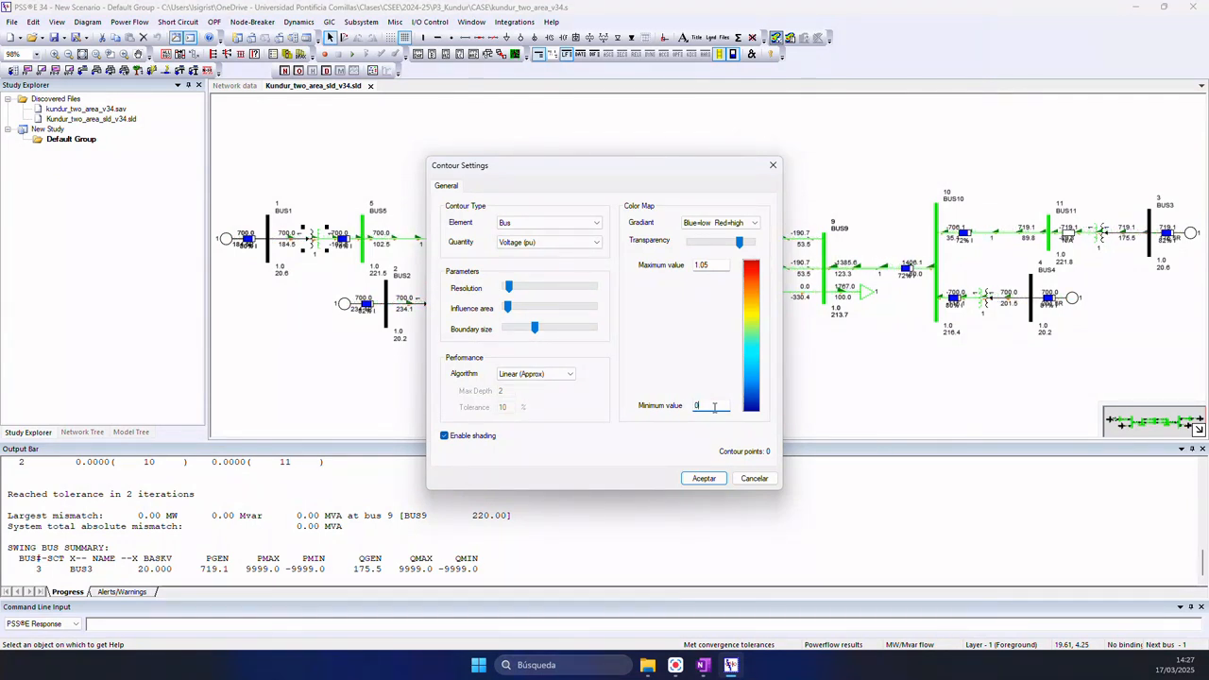
text(0.95)
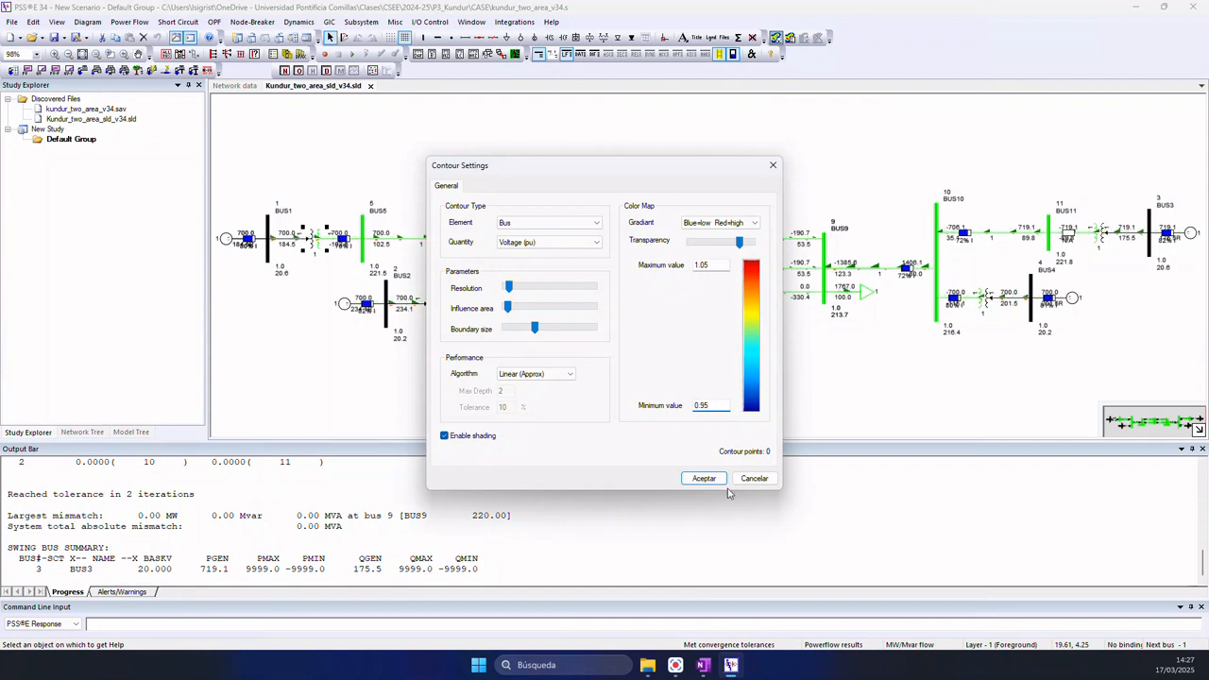
click(704, 479)
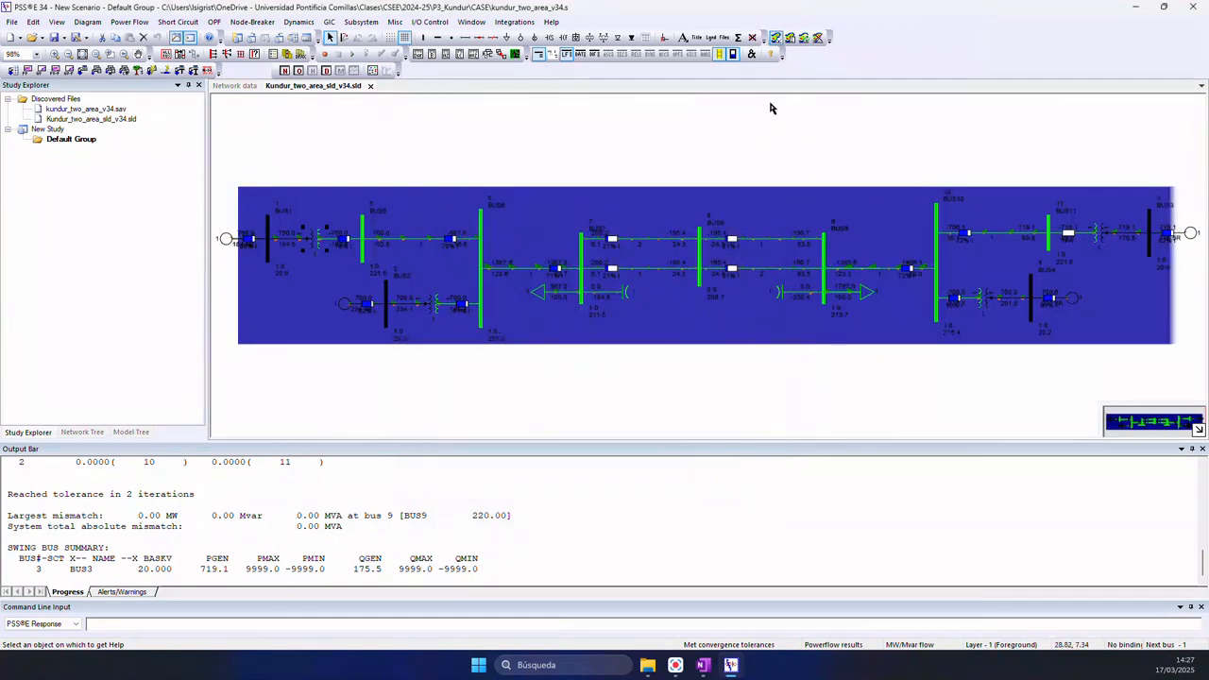
click(803, 38)
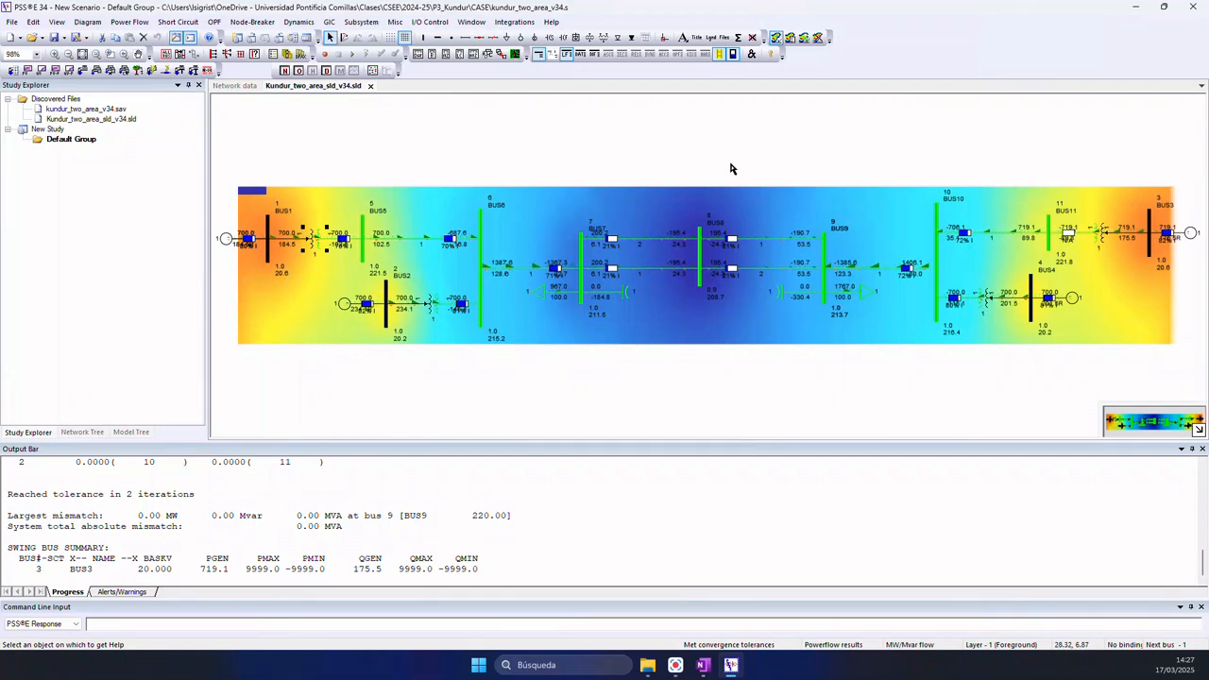
Examine the solved per-unit voltages and angles of all buses in the bus network data.
click(242, 88)
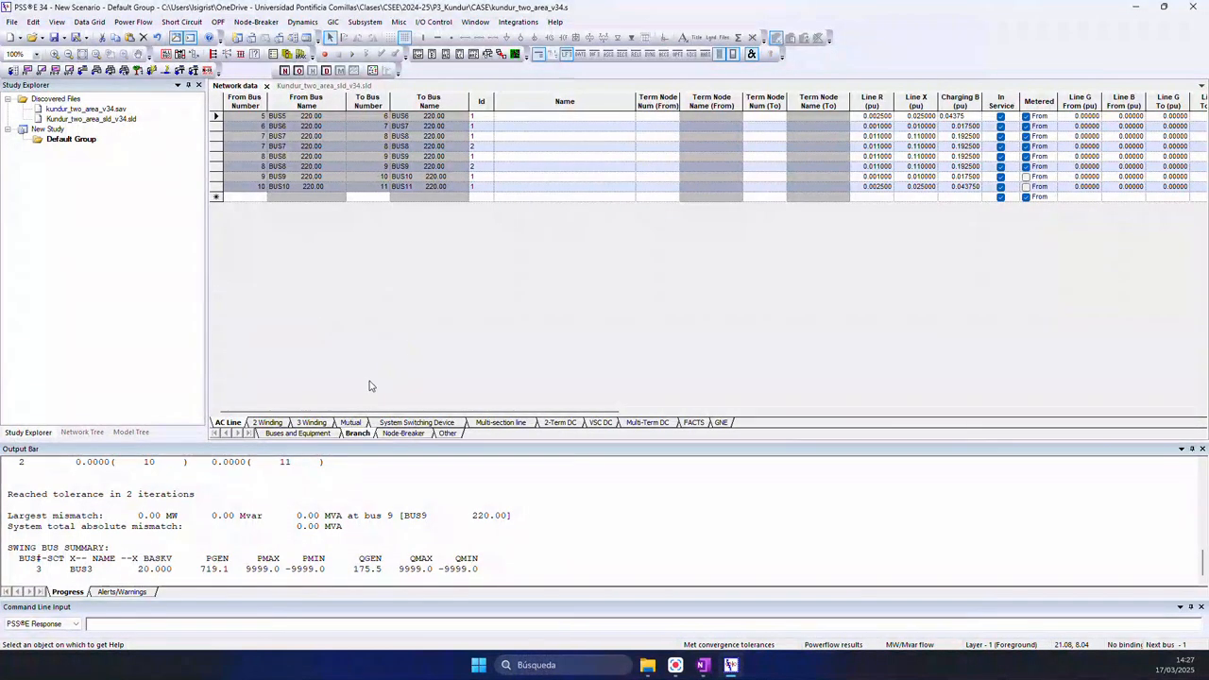
click(299, 433)
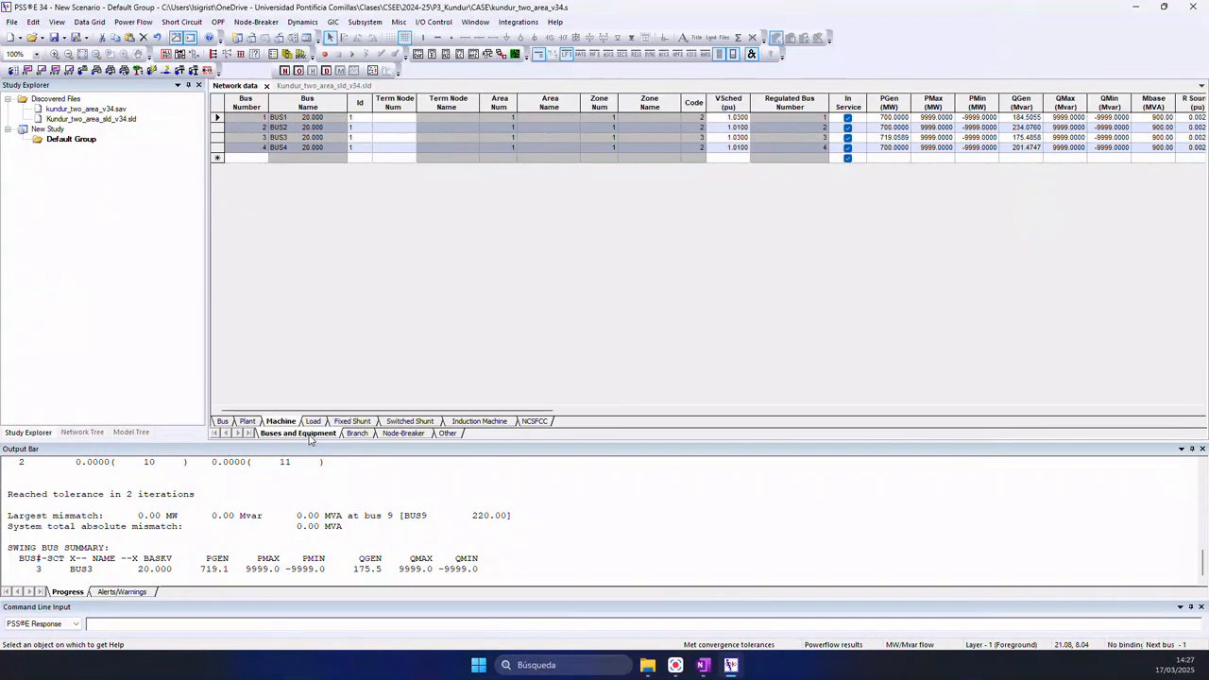
click(223, 422)
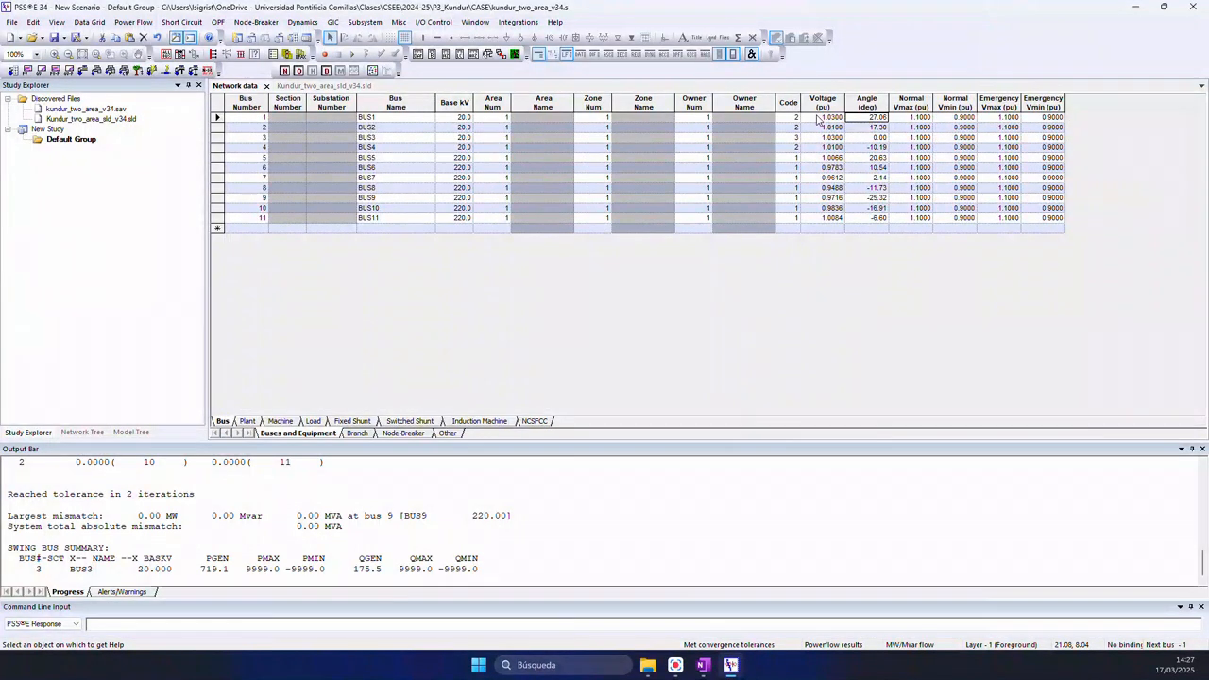
drag(820, 117, 817, 205)
drag(866, 117, 854, 220)
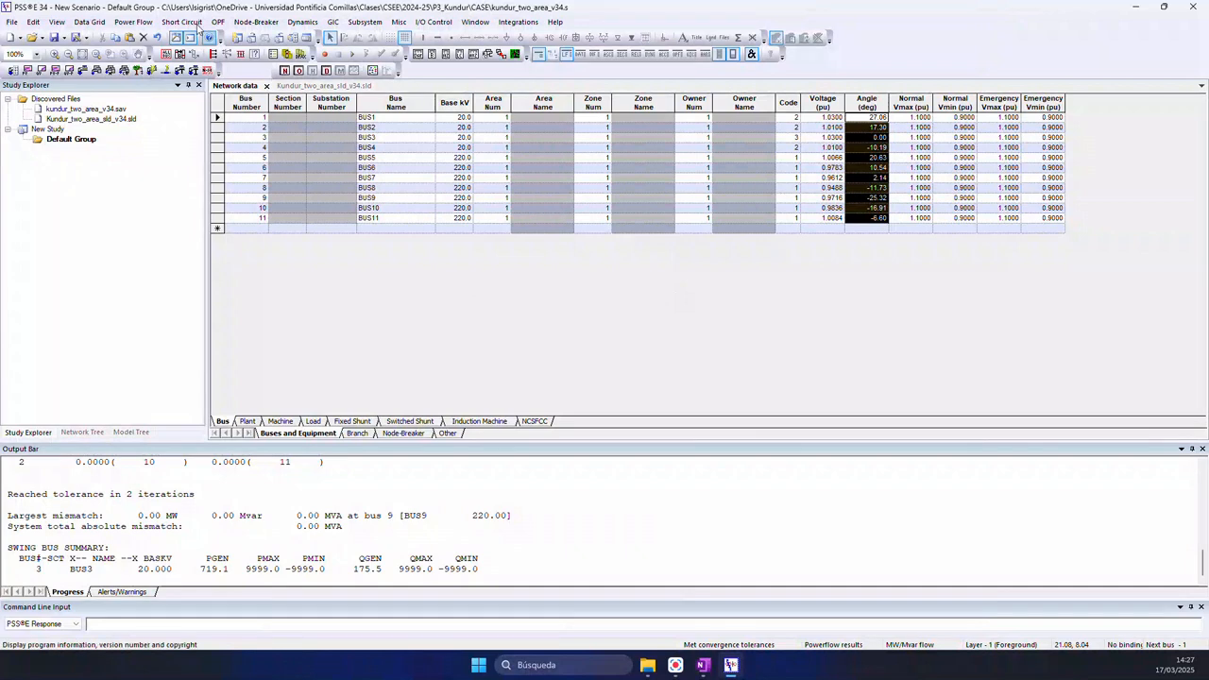
Generate a bus-based power flow output report for all buses.
click(133, 22)
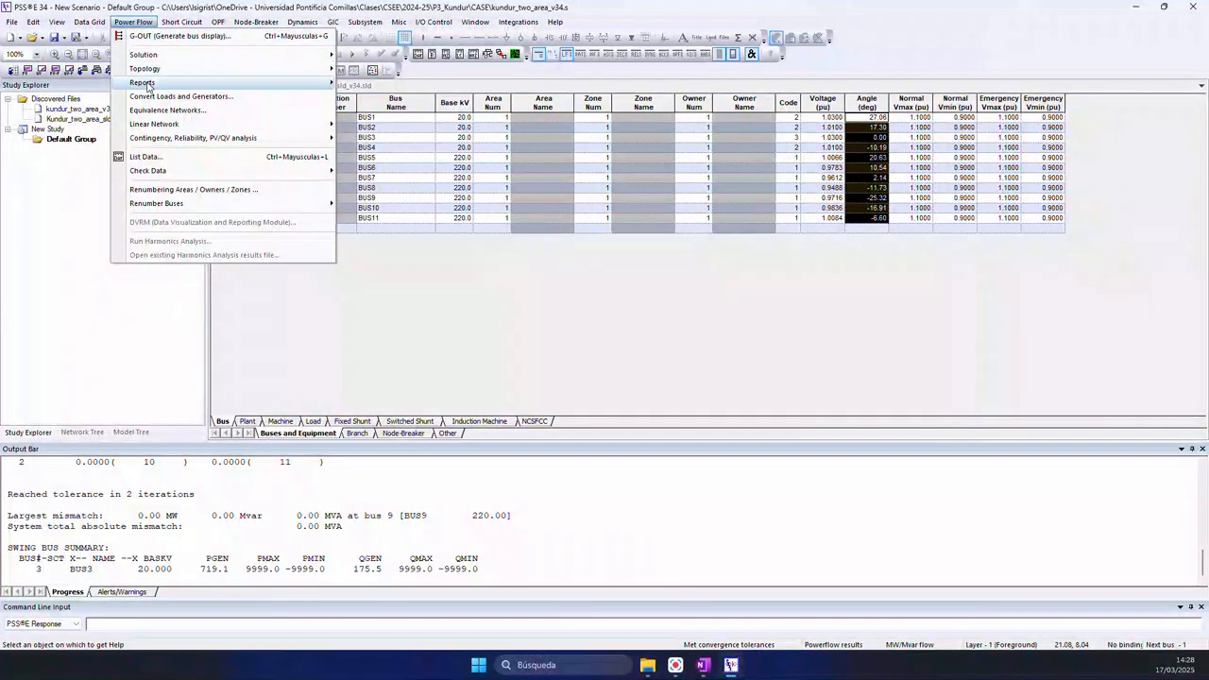
mouse_move(147, 85)
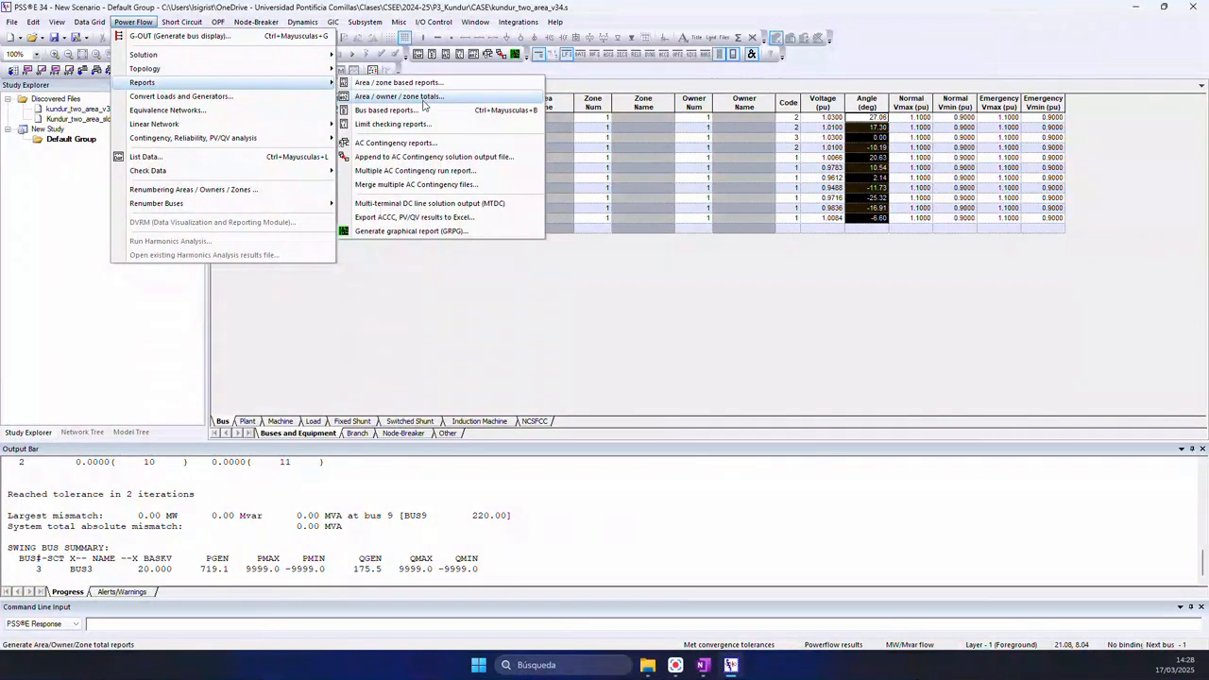
click(424, 111)
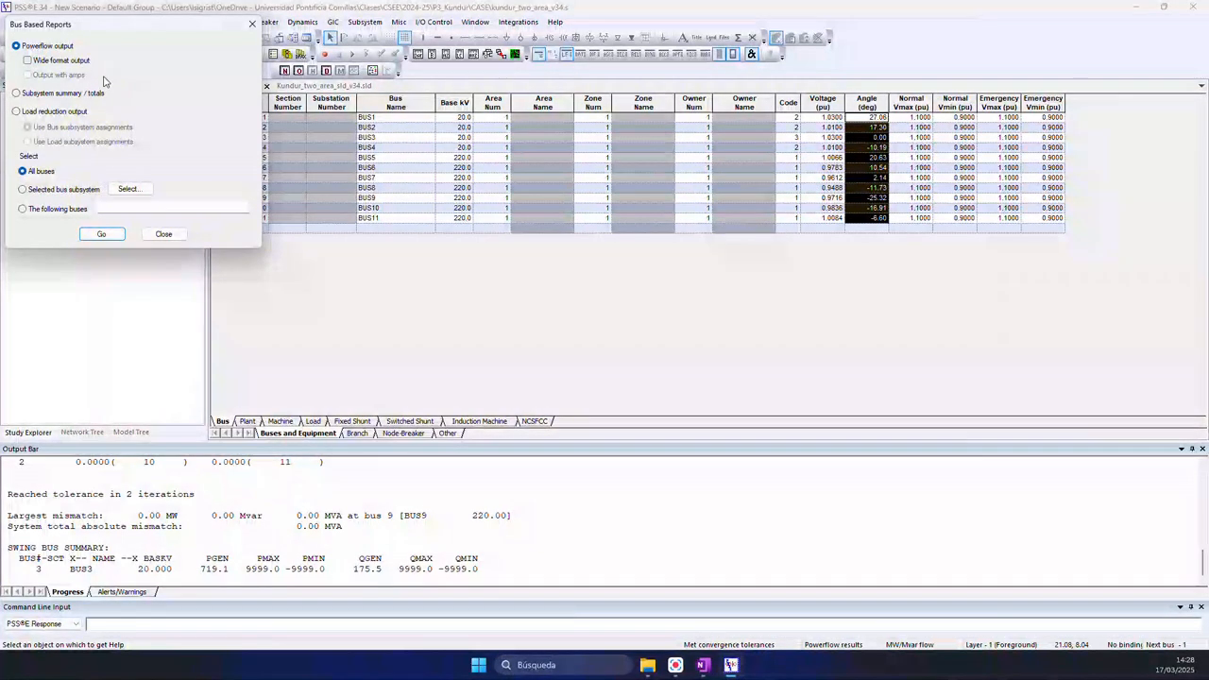
click(103, 235)
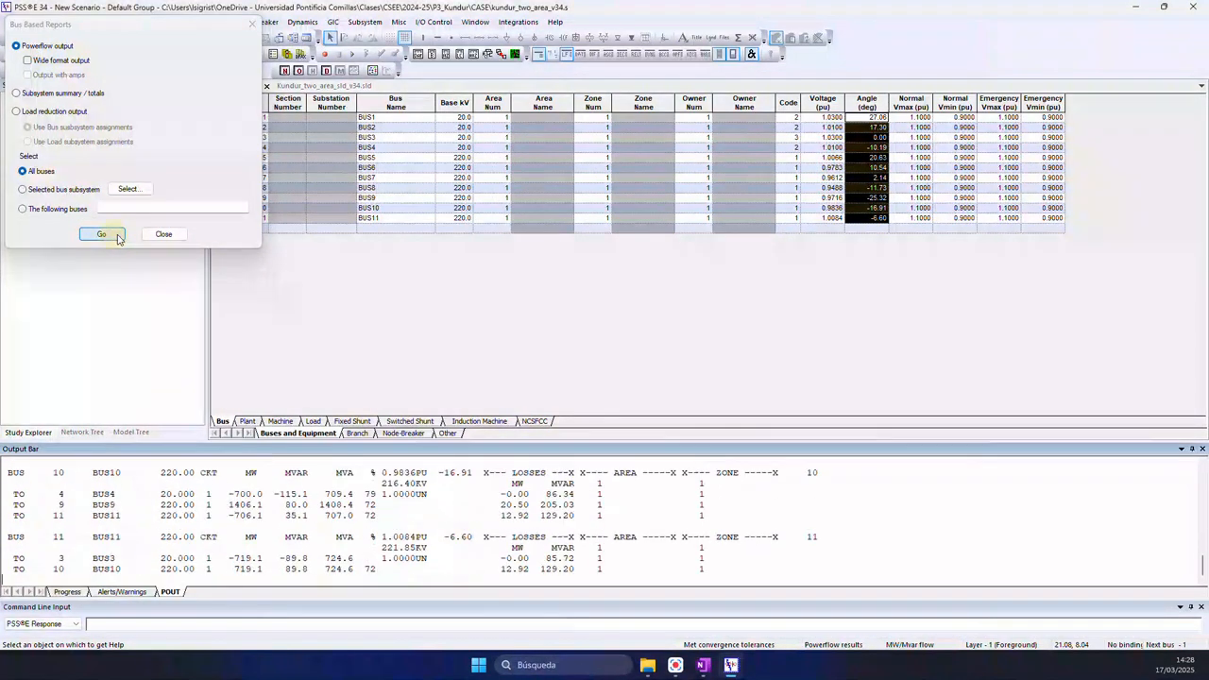
click(163, 234)
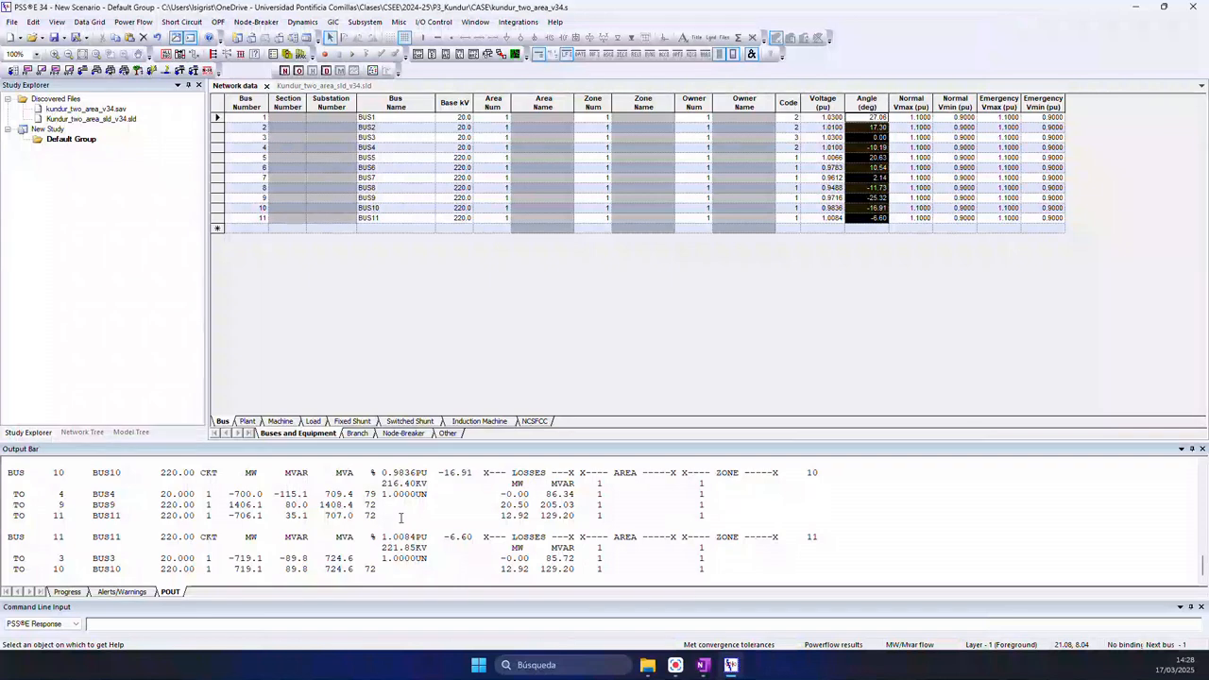
Read the BUS1 entry at the start of the report, checking its bus number and per-unit voltage.
scroll(442, 532, up, 20)
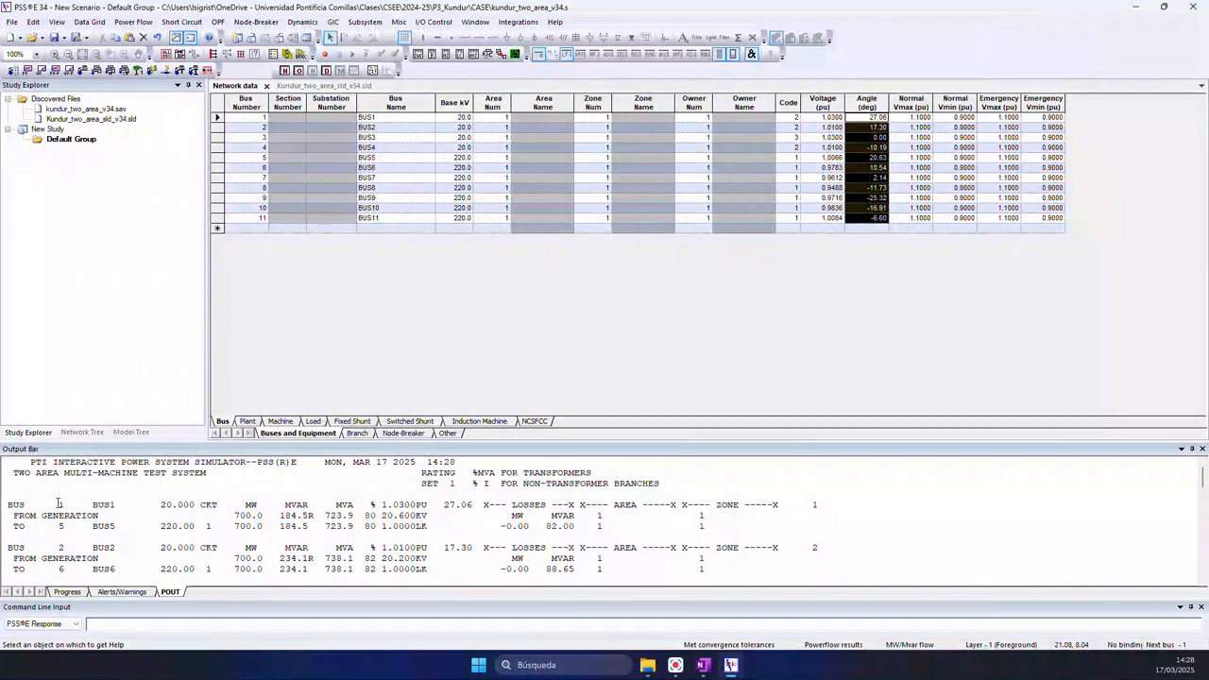
drag(59, 504, 82, 505)
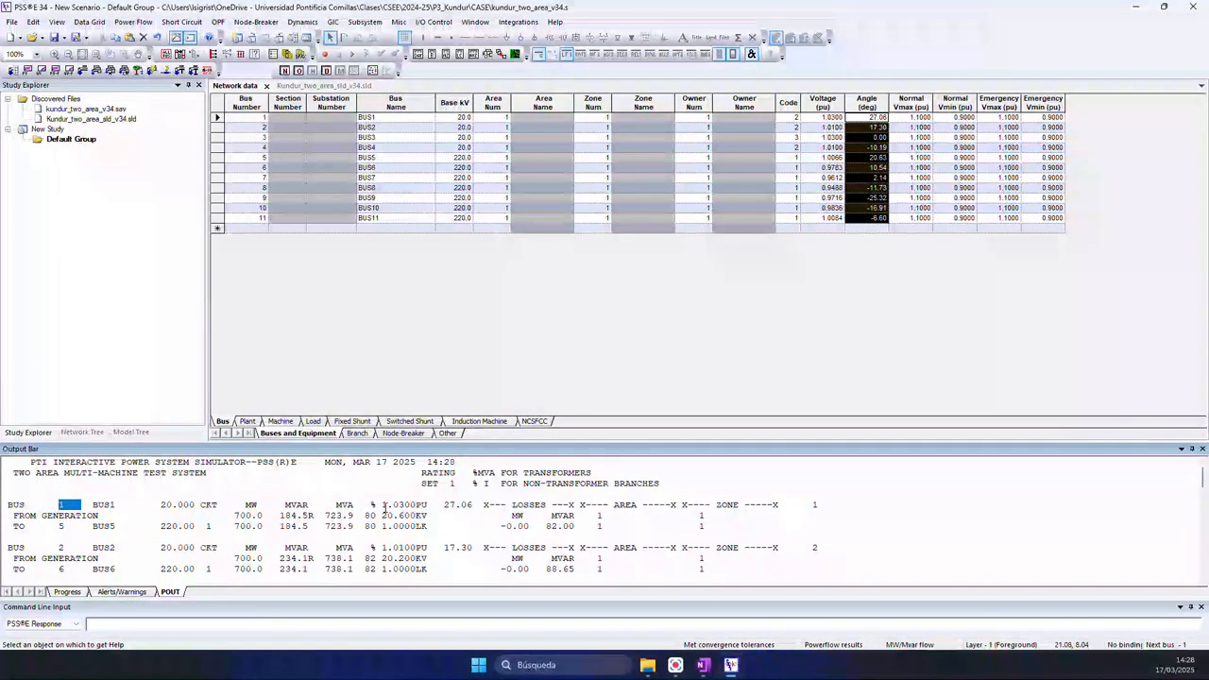
drag(383, 504, 413, 505)
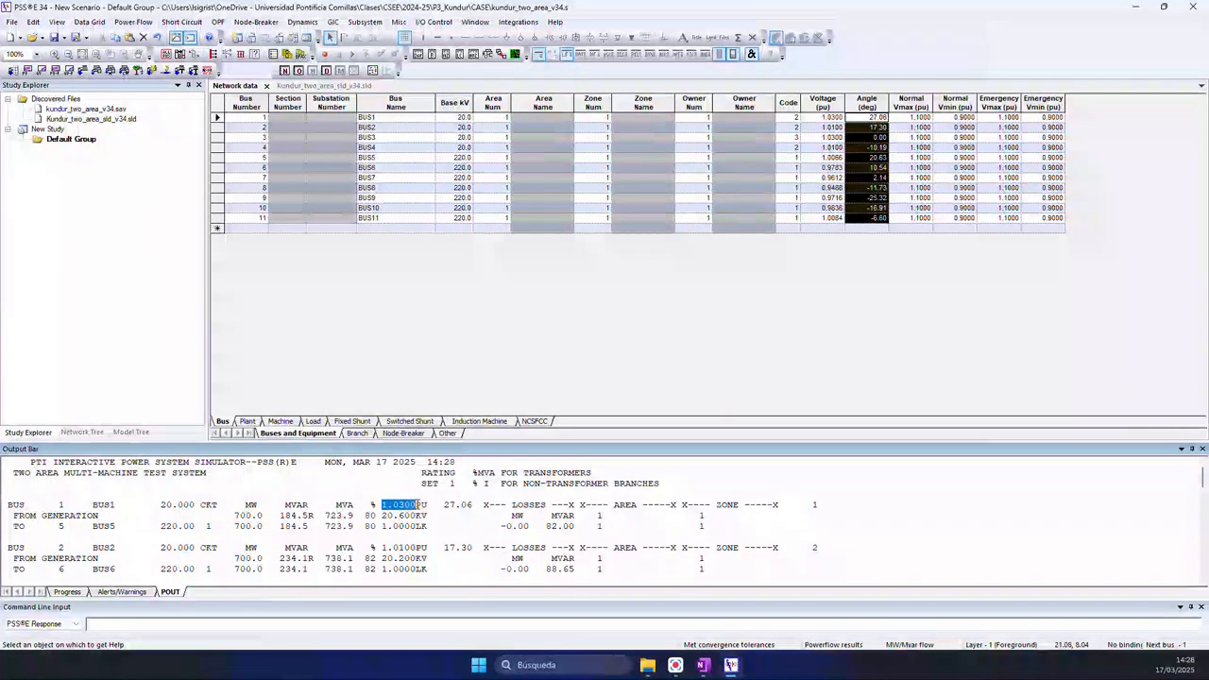